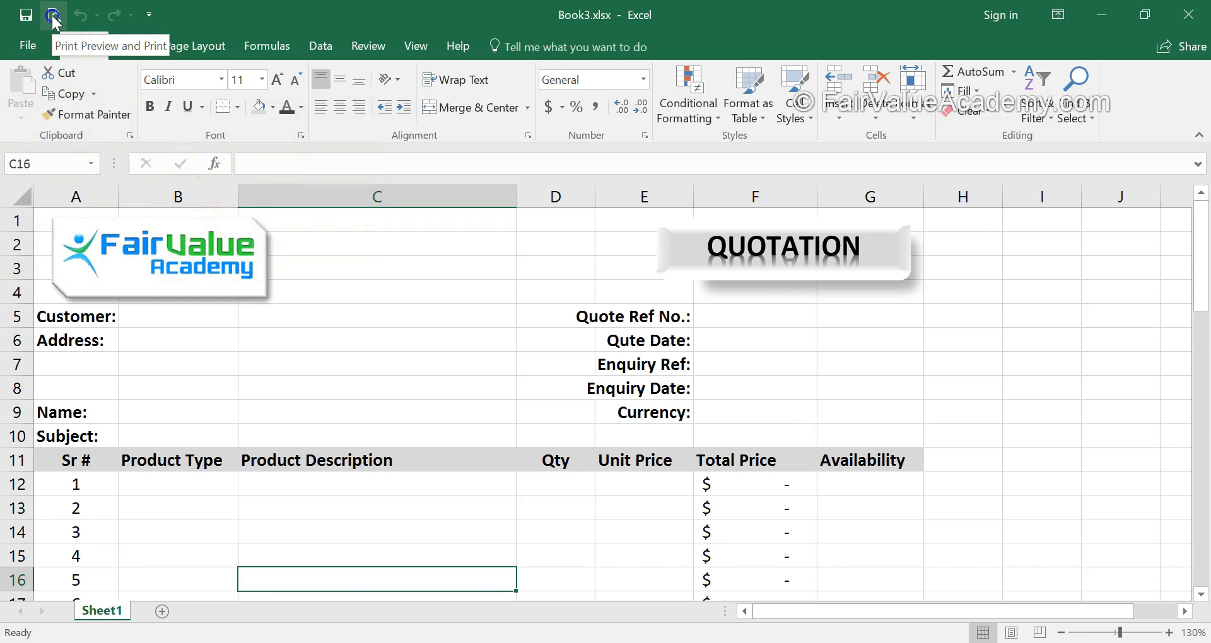
Examine every page of the quotation in an enlarged print preview for columns and rows split across pages.
click(53, 21)
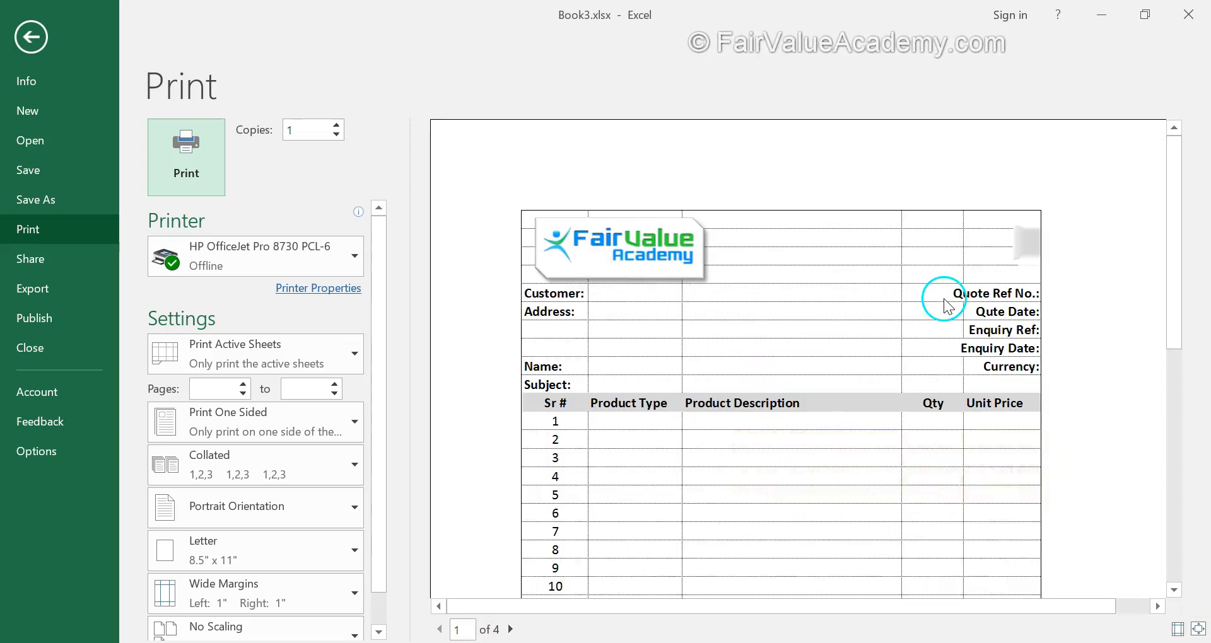
click(943, 300)
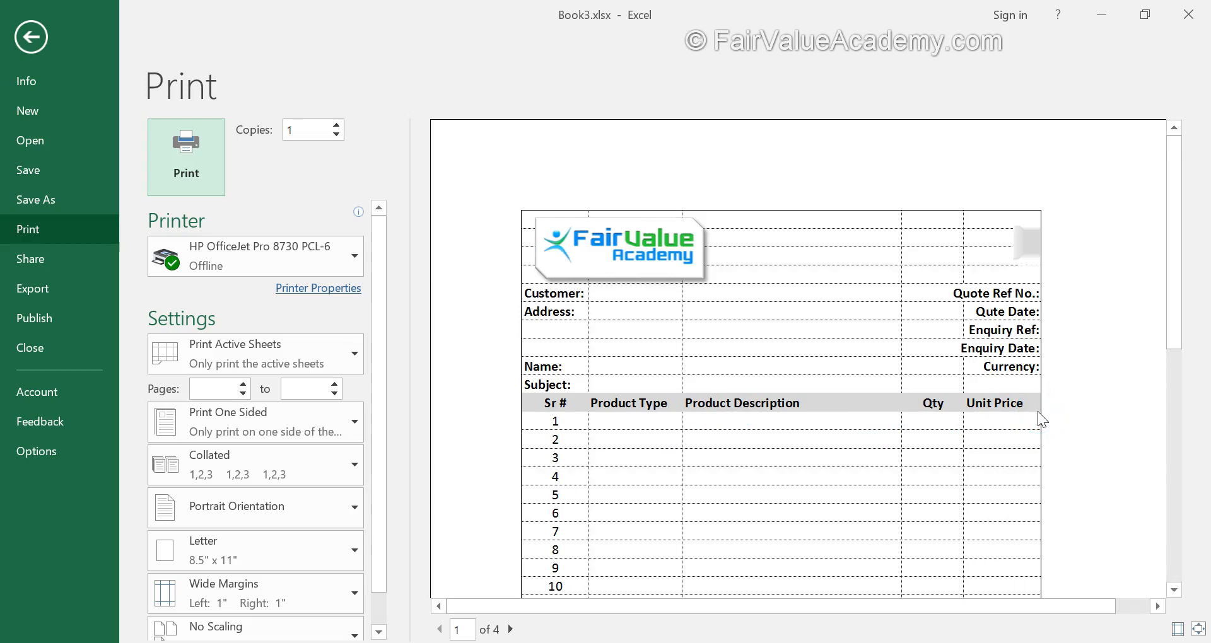
scroll(1041, 419, down, 10)
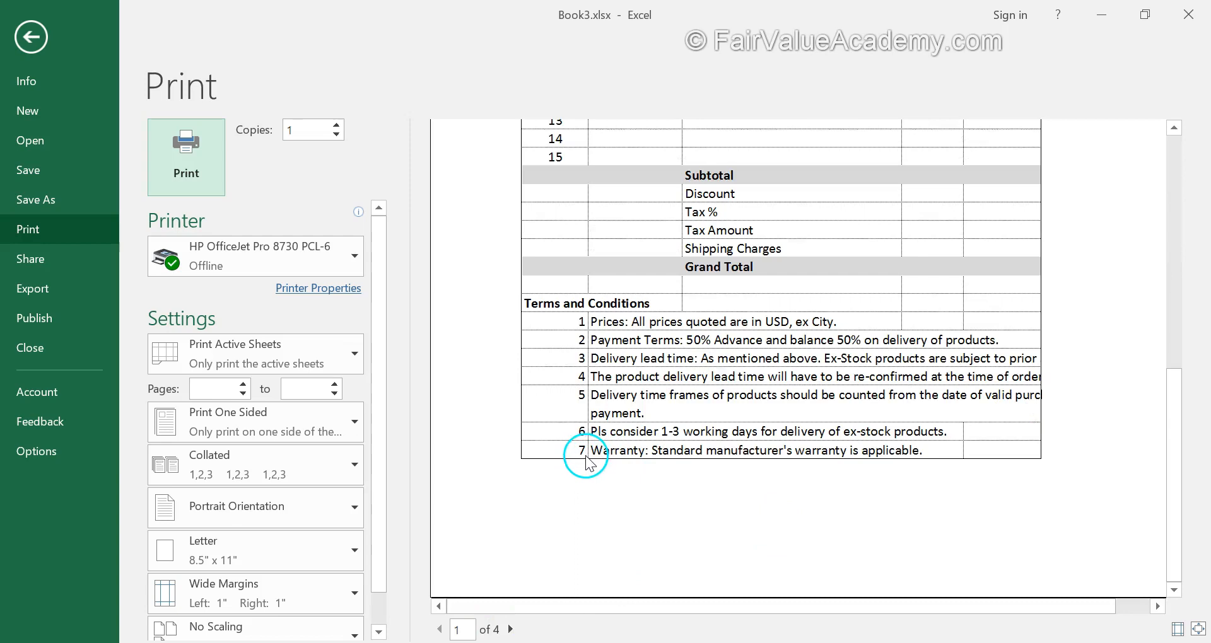
click(514, 630)
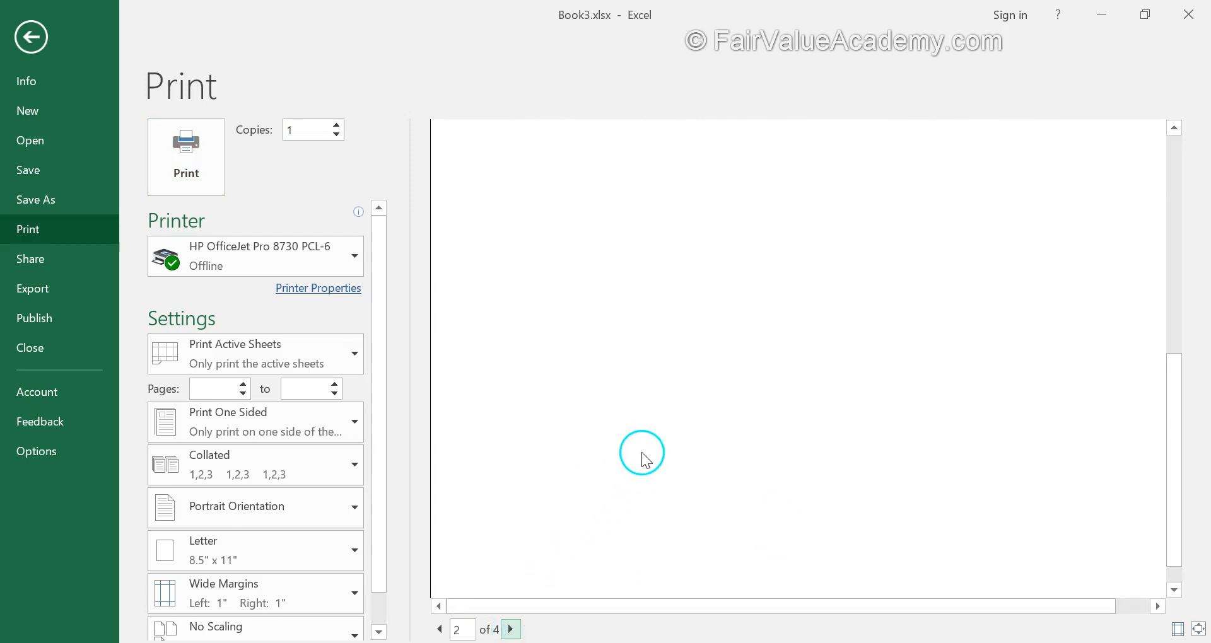
scroll(641, 452, up, 3)
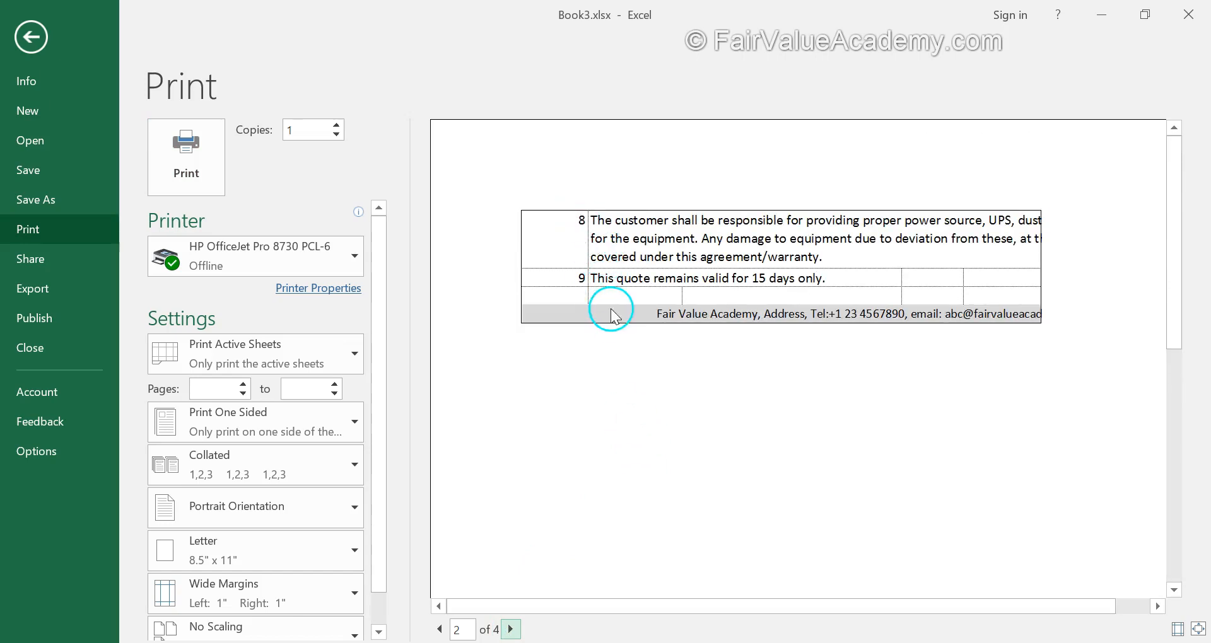
click(511, 629)
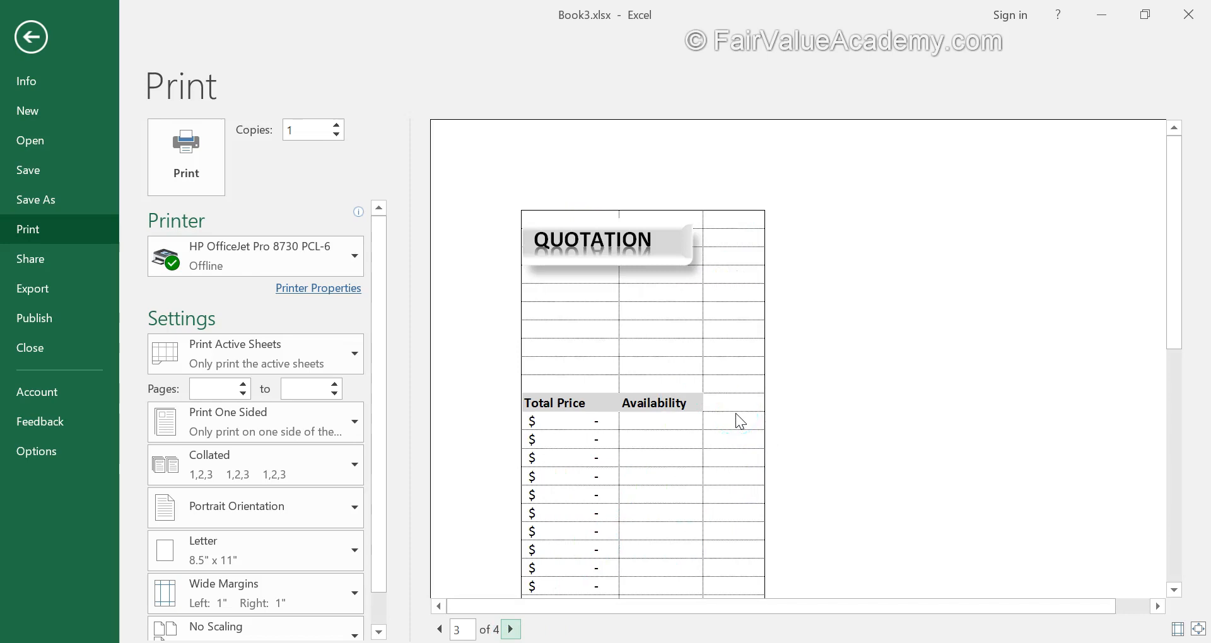
scroll(740, 421, down, 3)
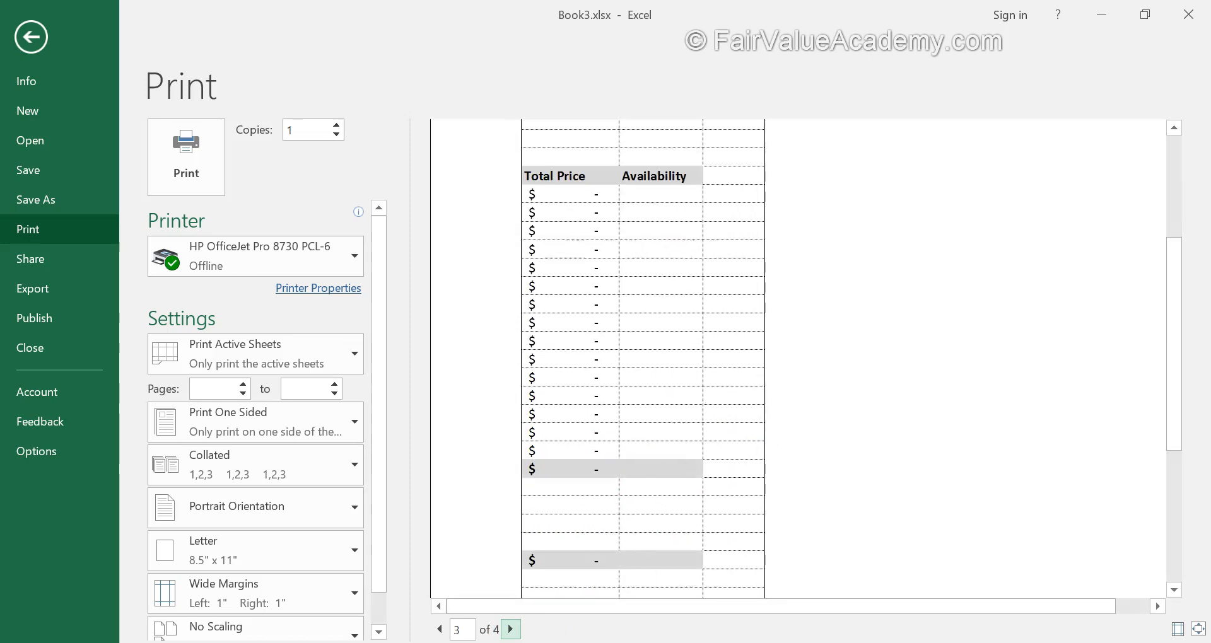
click(516, 630)
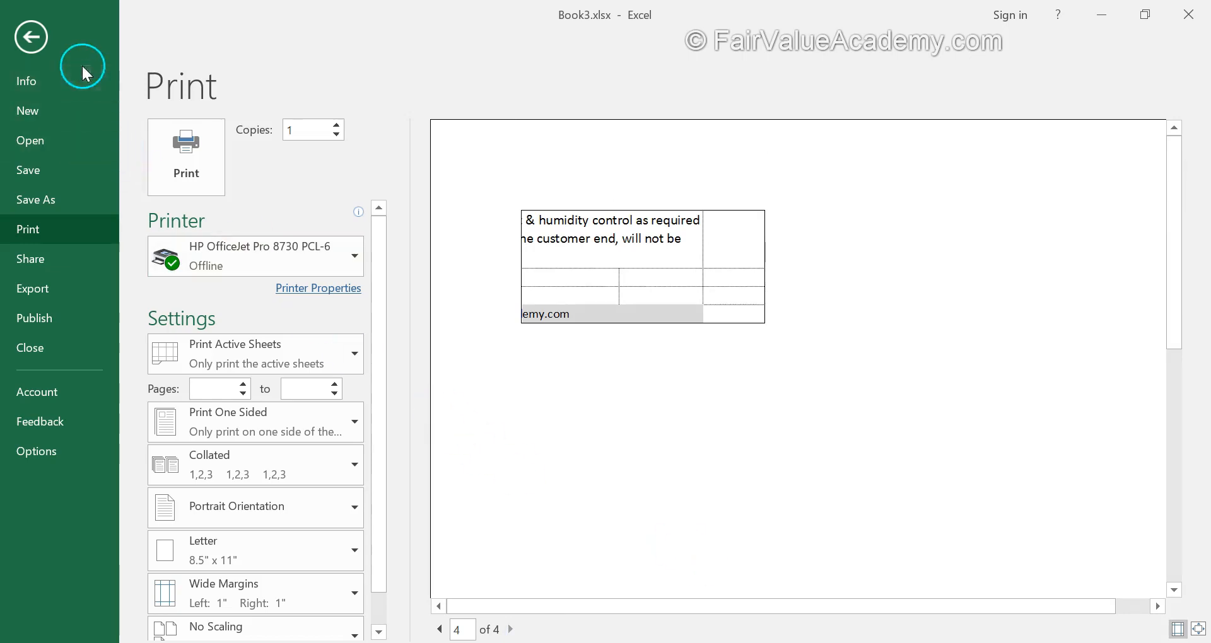
click(37, 37)
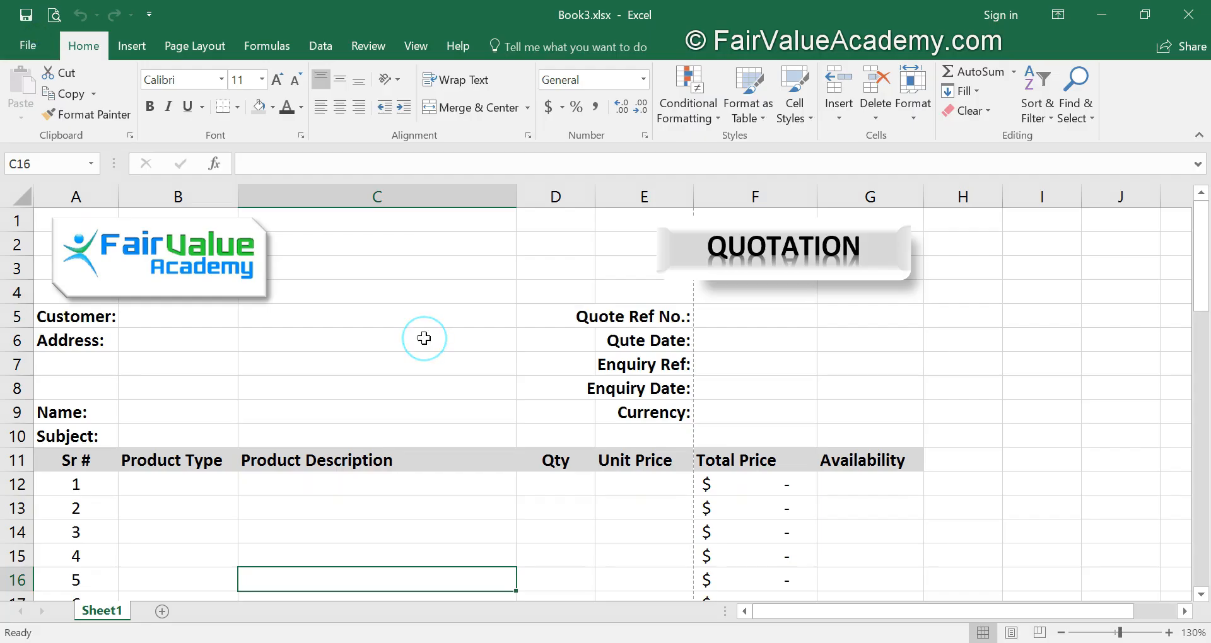
Check the product table's width and the page-break lines down to the quotation's footer.
drag(33, 460, 883, 482)
scroll(600, 482, down, 12)
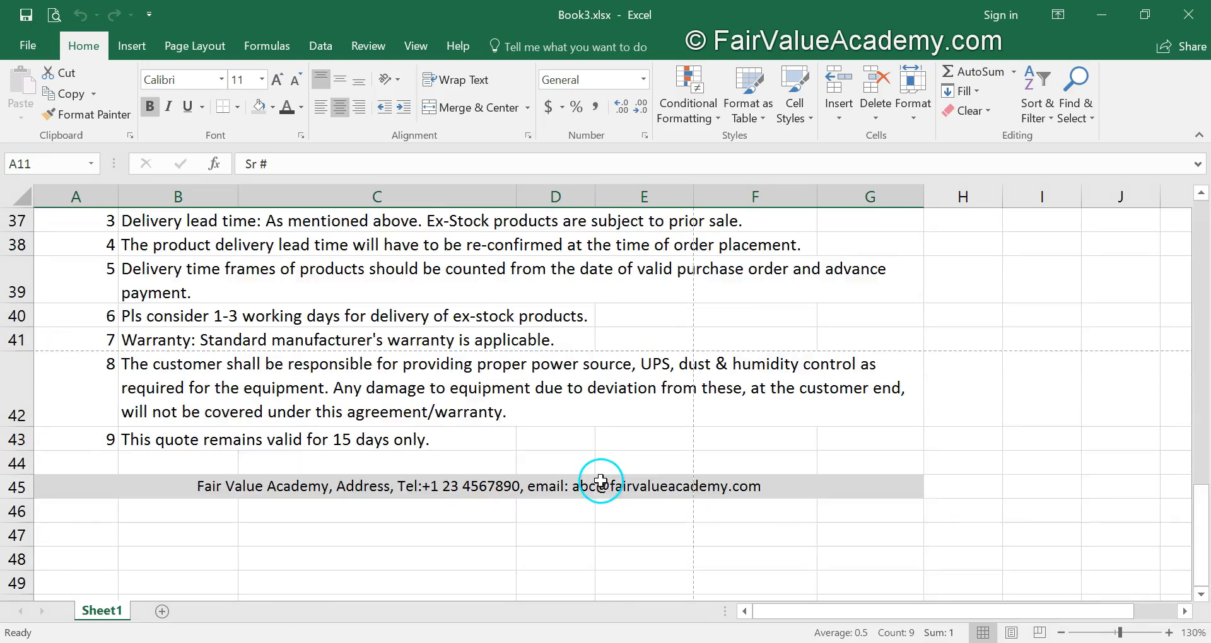
scroll(600, 481, up, 4)
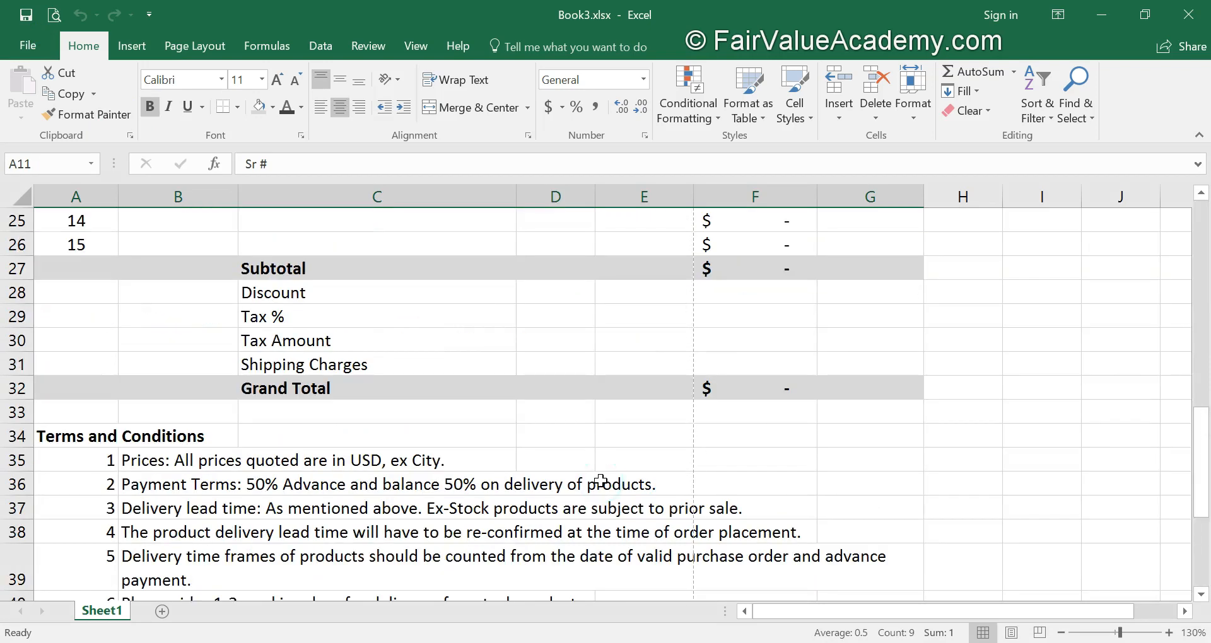
scroll(600, 481, up, 8)
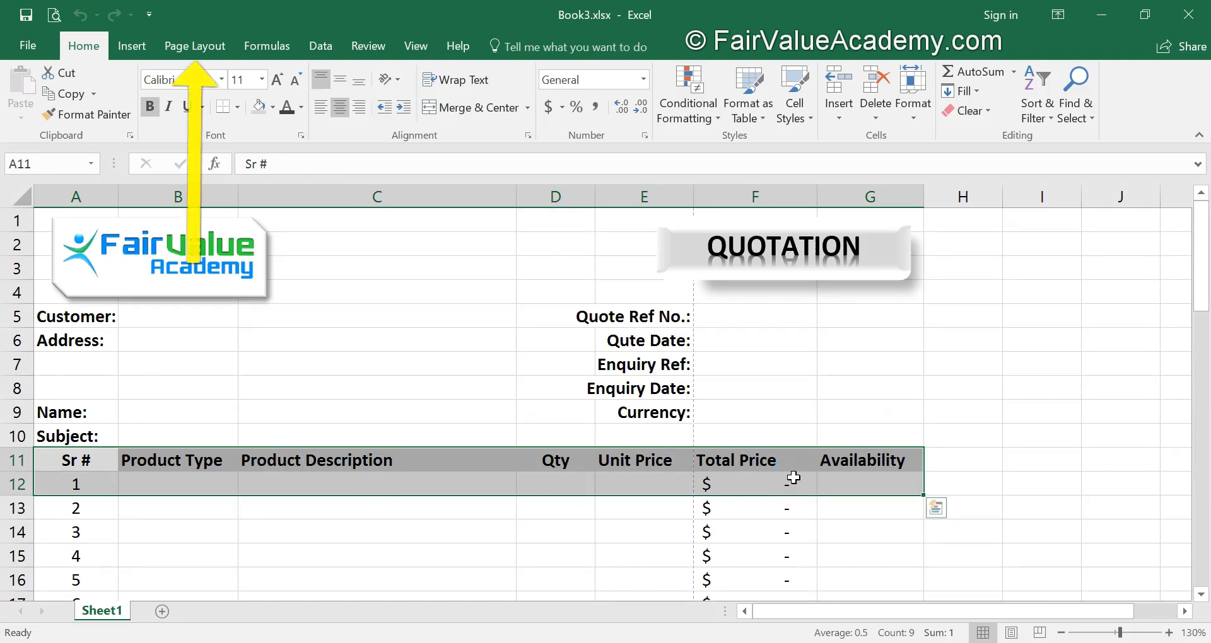
Set the quotation sheet's paper size to A4.
click(378, 388)
click(207, 51)
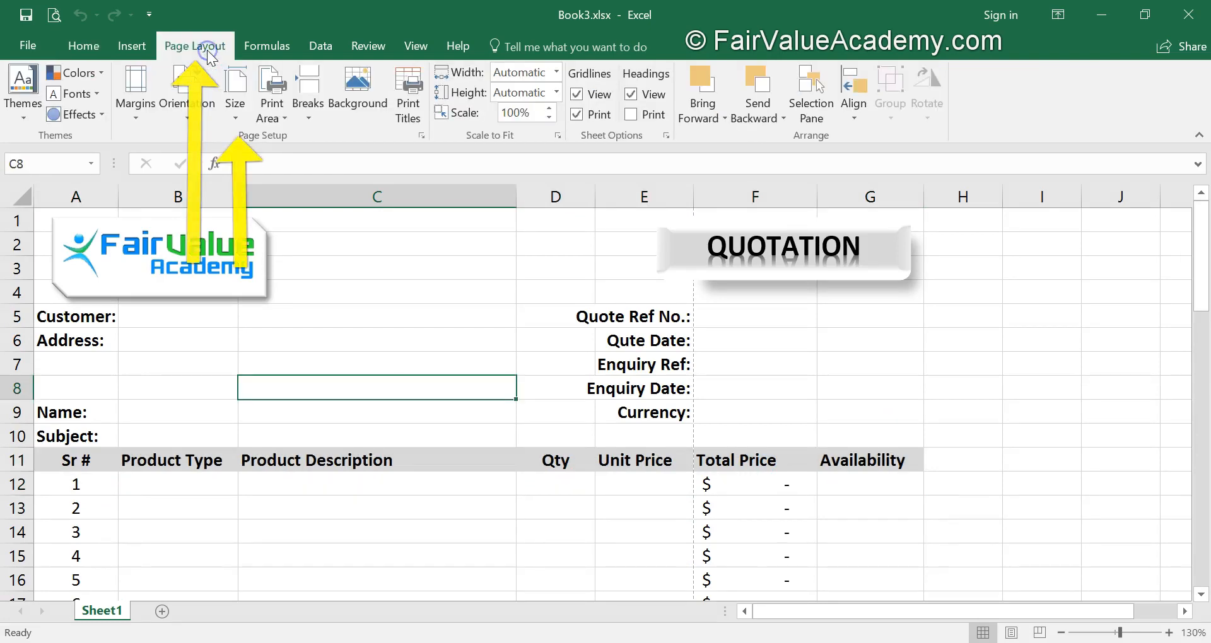
click(236, 118)
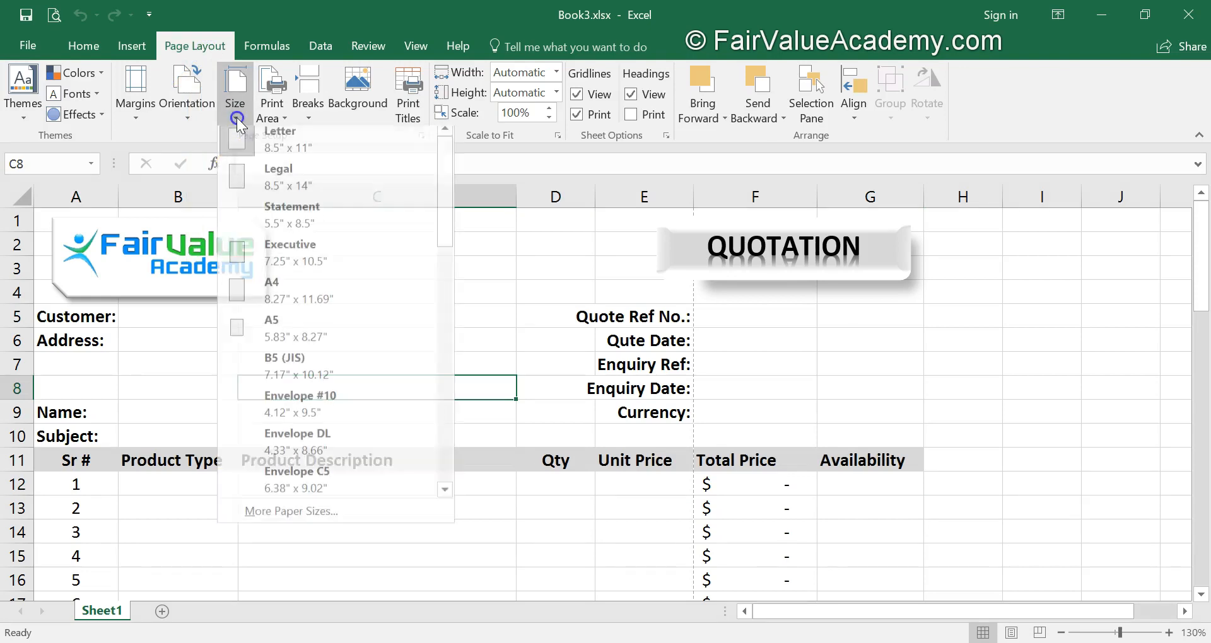
click(258, 294)
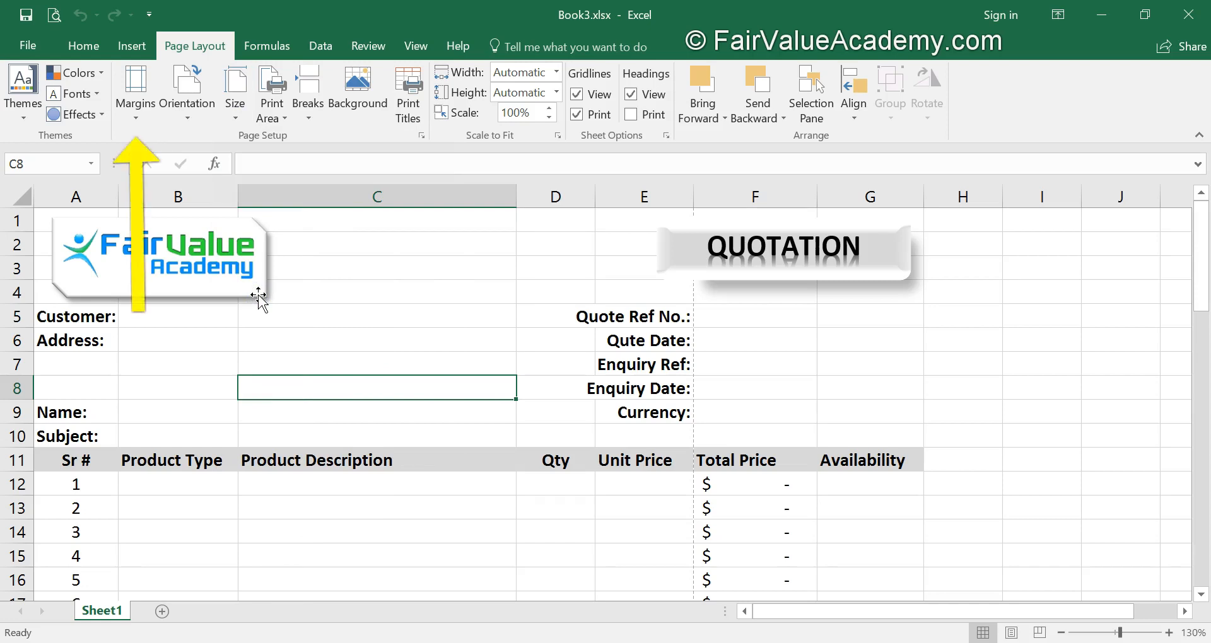
Set custom page margins of 0.75 for the left, right, top and bottom, leaving header and footer margins alone.
click(136, 120)
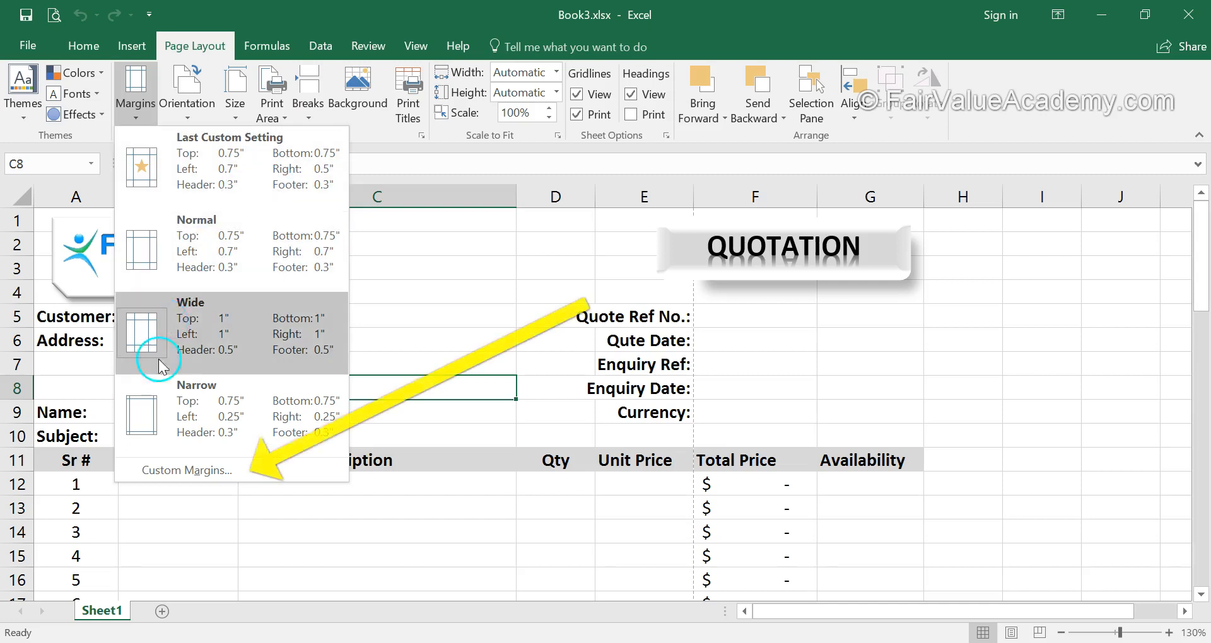
click(183, 472)
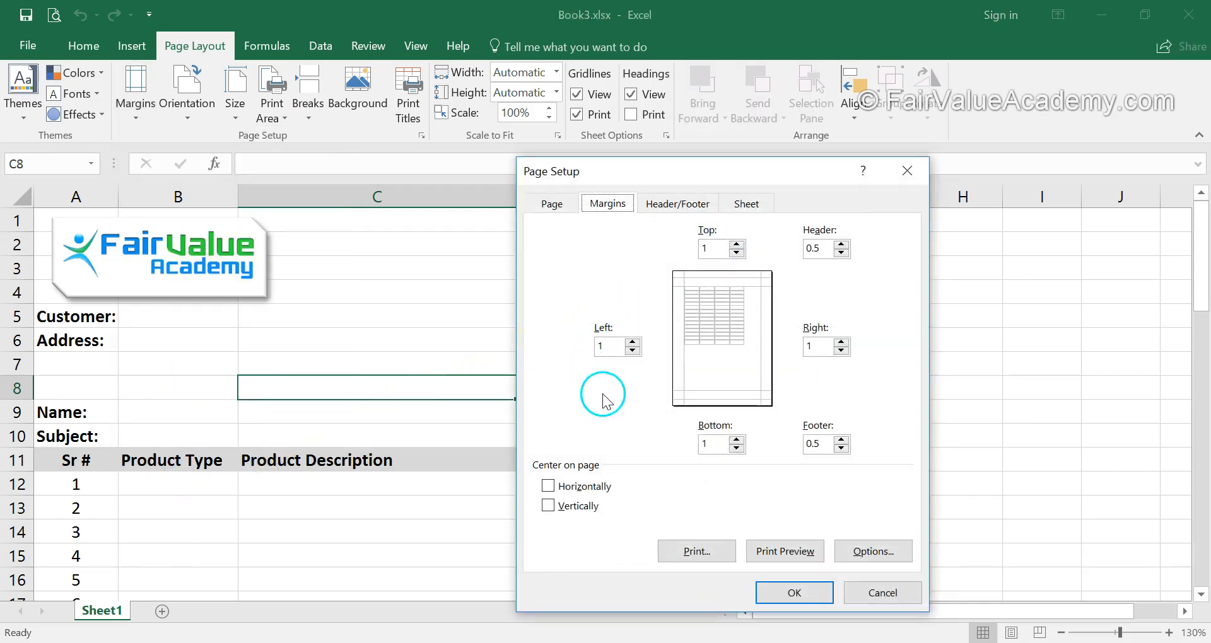
click(632, 350)
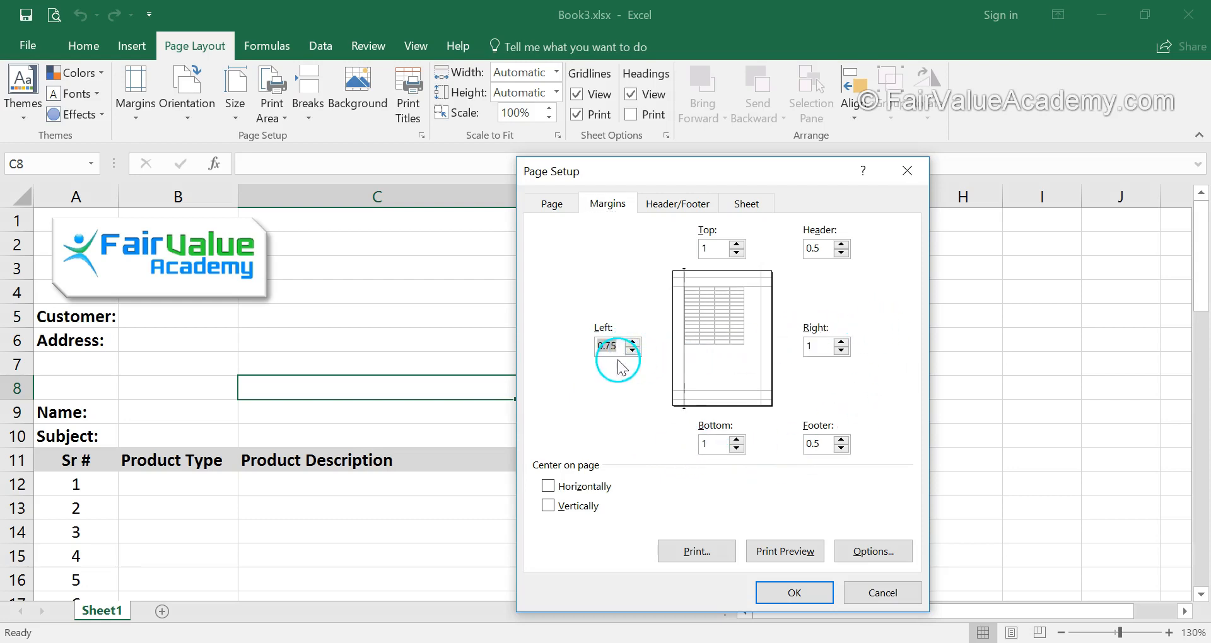
click(842, 350)
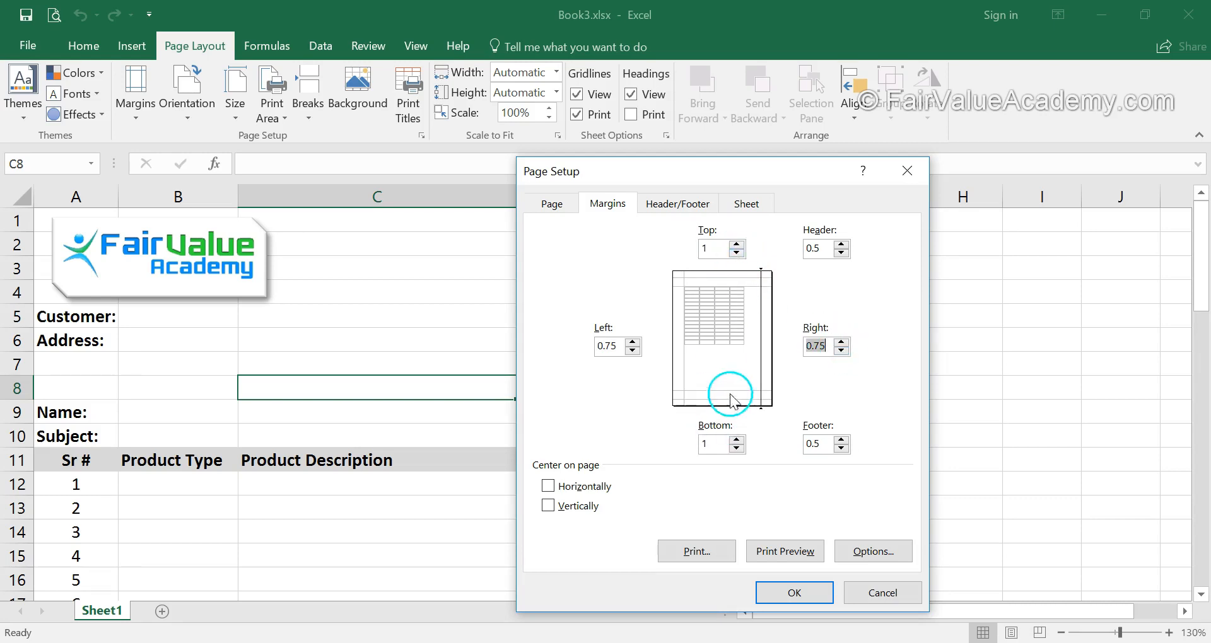
click(736, 253)
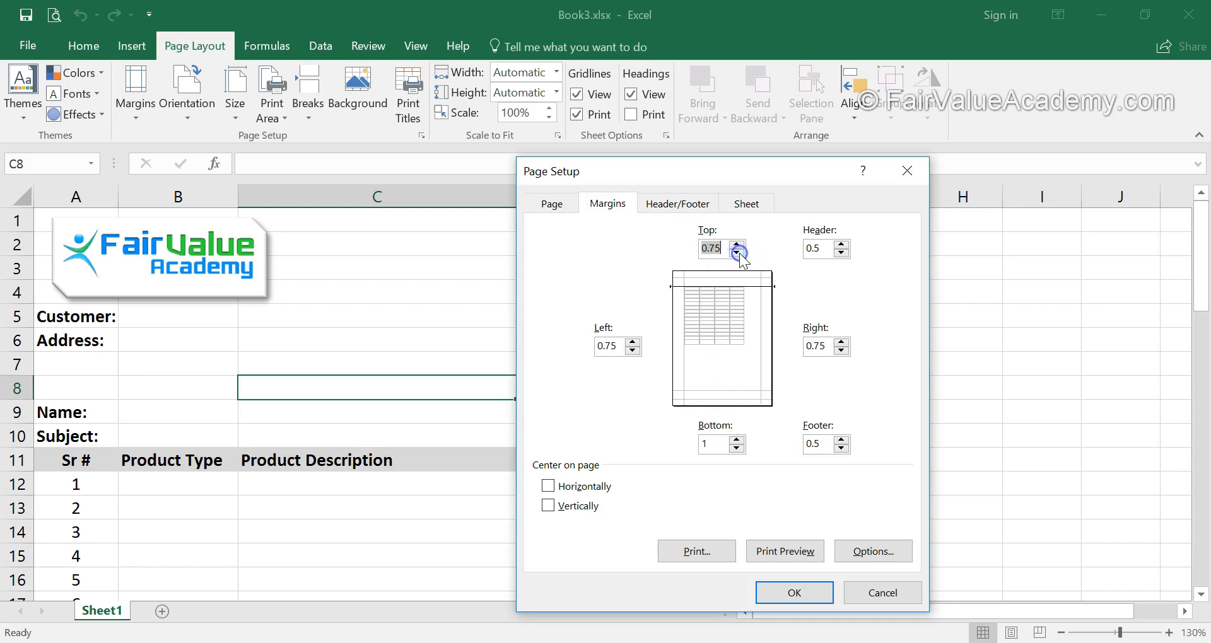
click(736, 447)
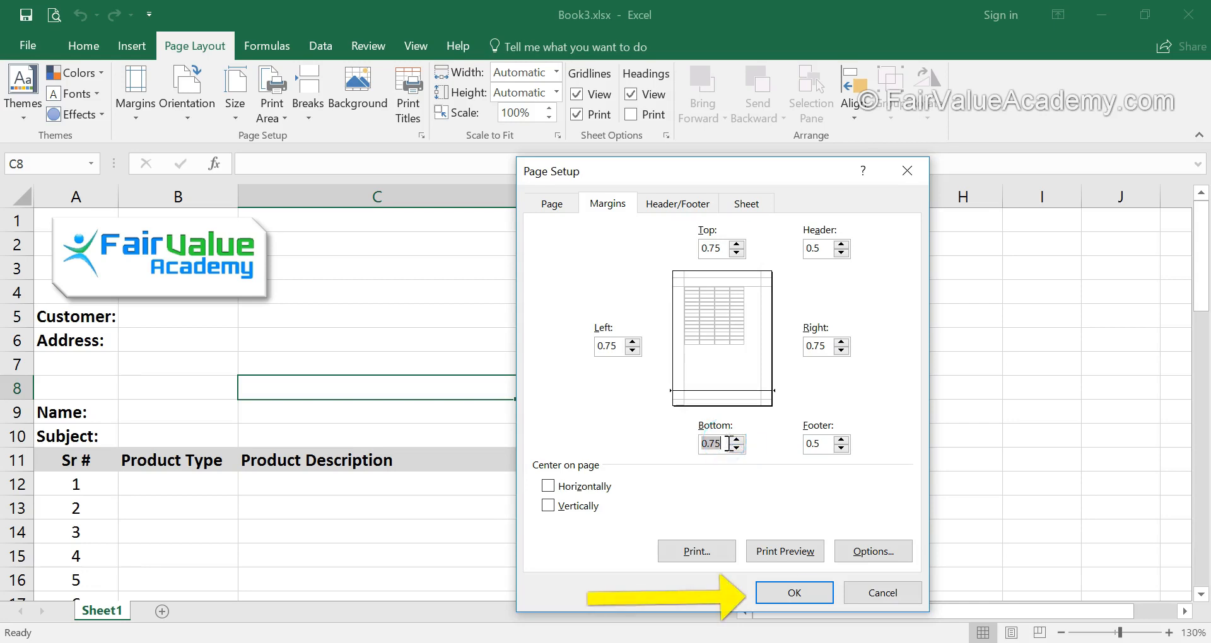
click(794, 596)
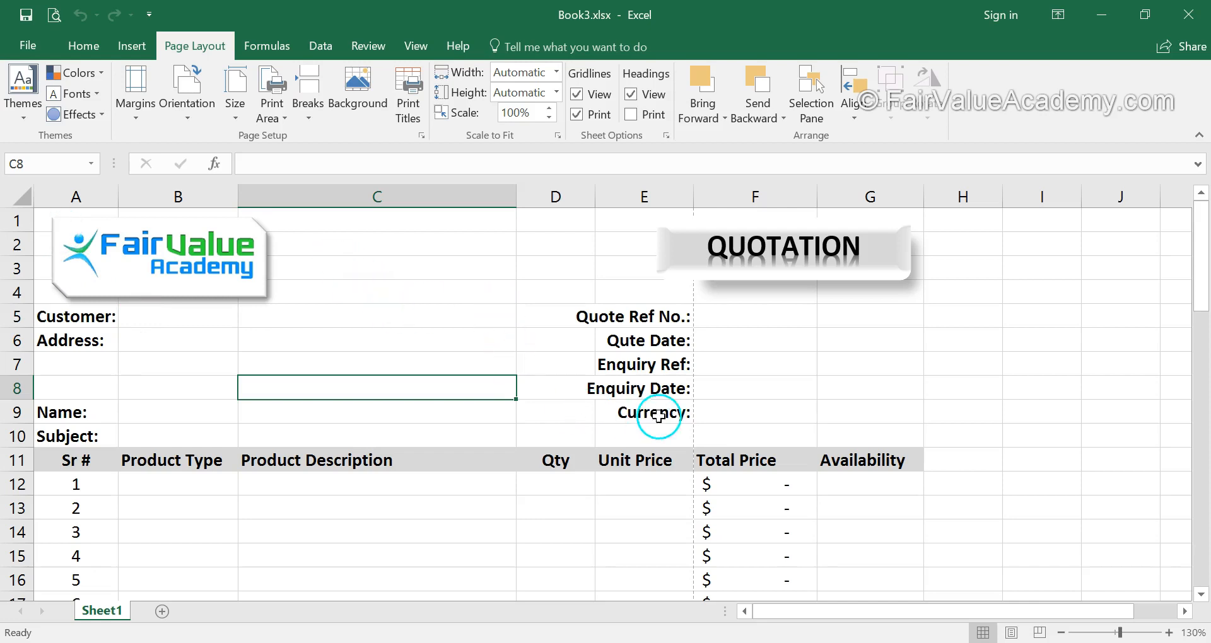
Check the dashed page-break line on the sheet and preview the printout with the new paper size and margins.
scroll(773, 397, up, 3)
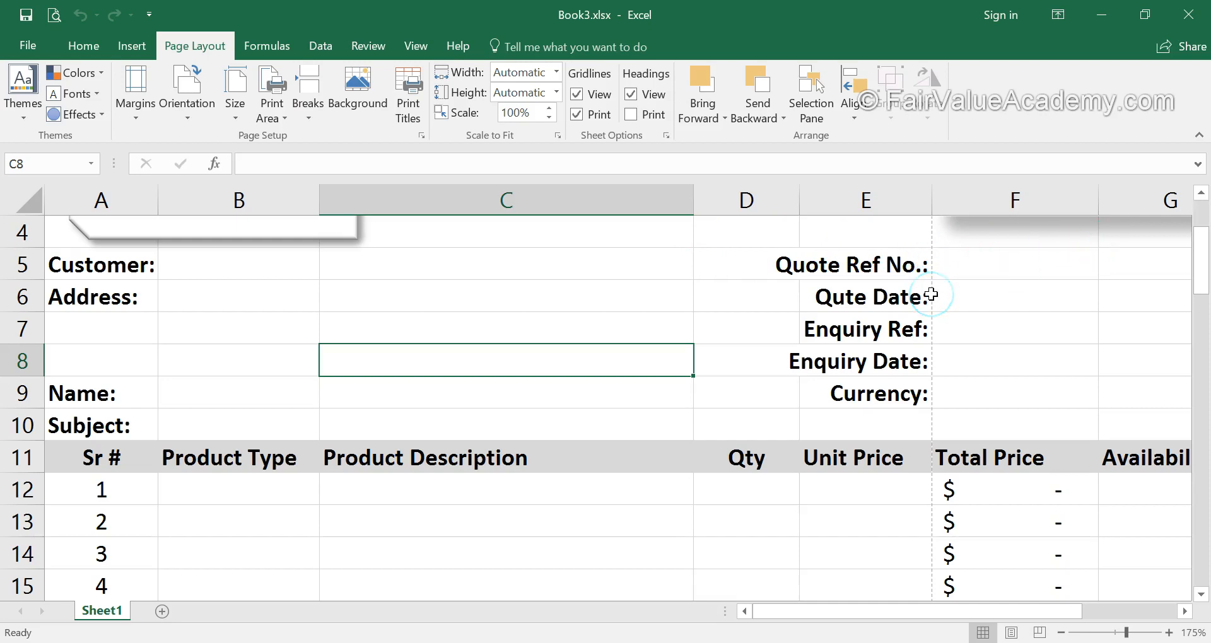
scroll(294, 413, down, 1)
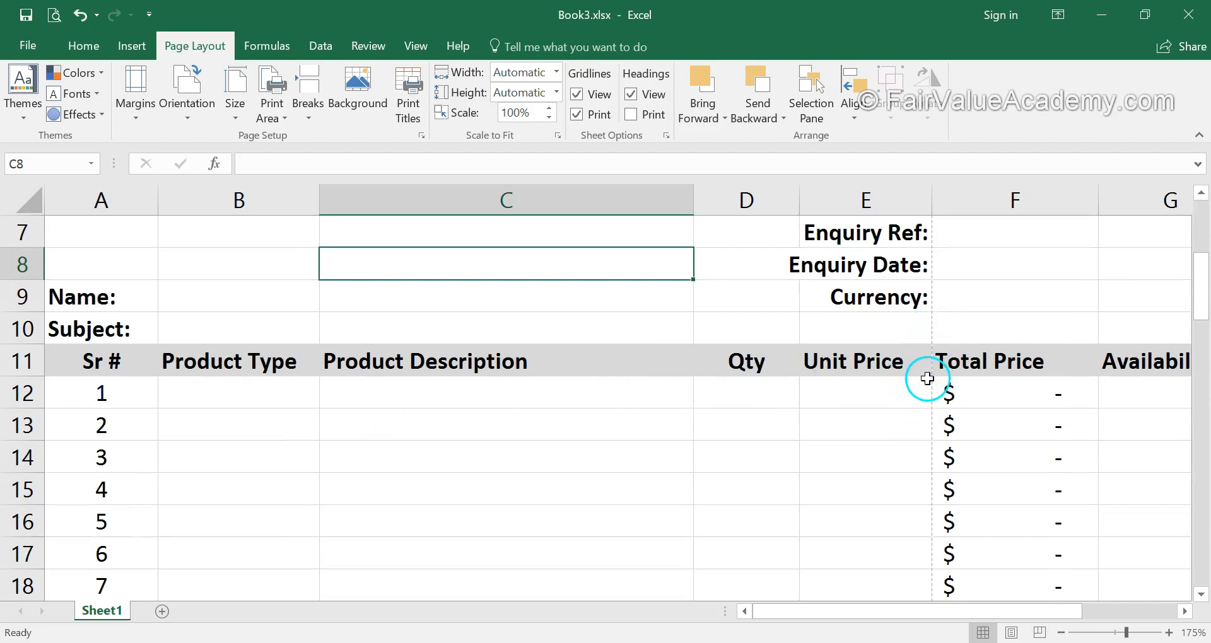
ctrl+scroll(660, 437, down, 3)
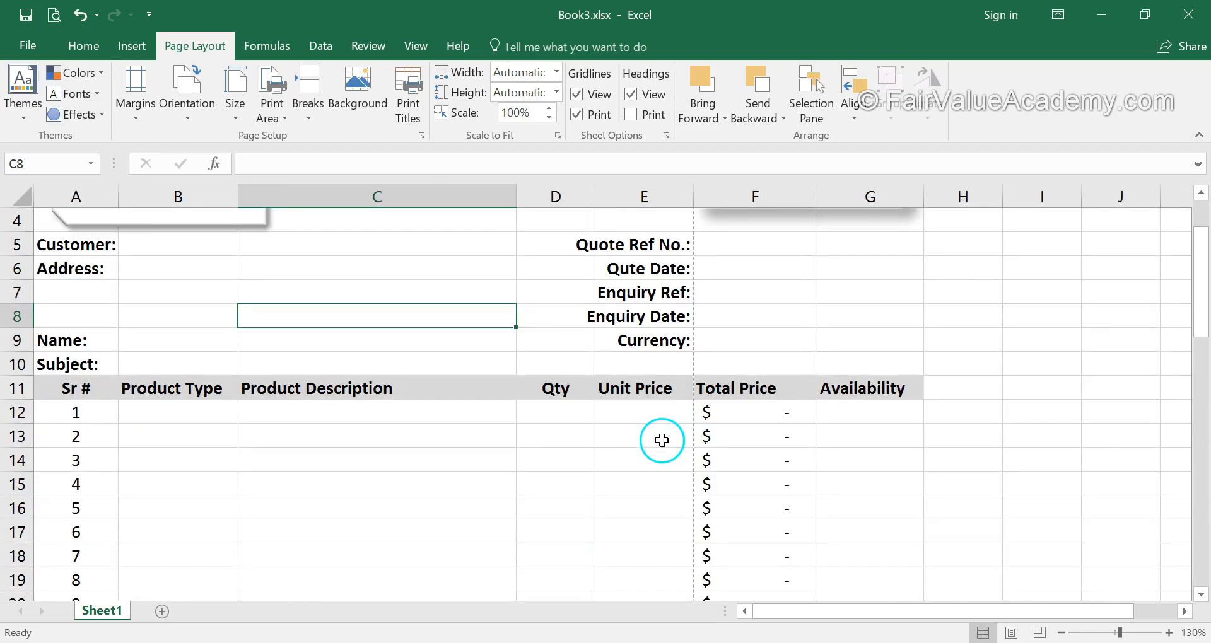
scroll(662, 440, up, 1)
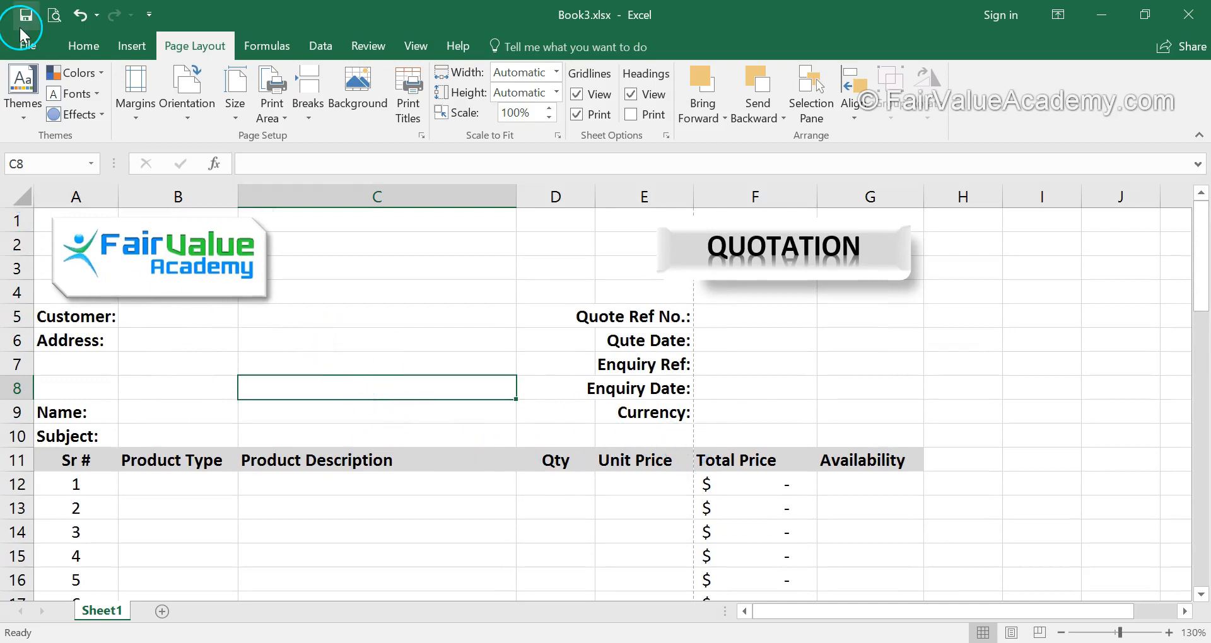
click(54, 14)
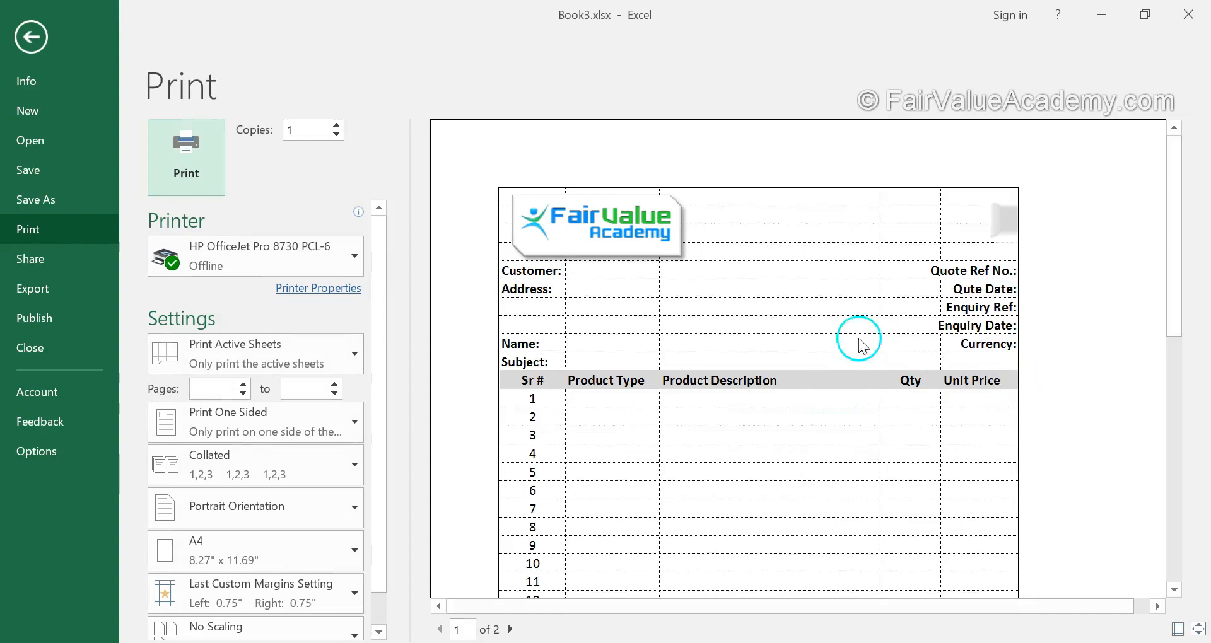
click(21, 43)
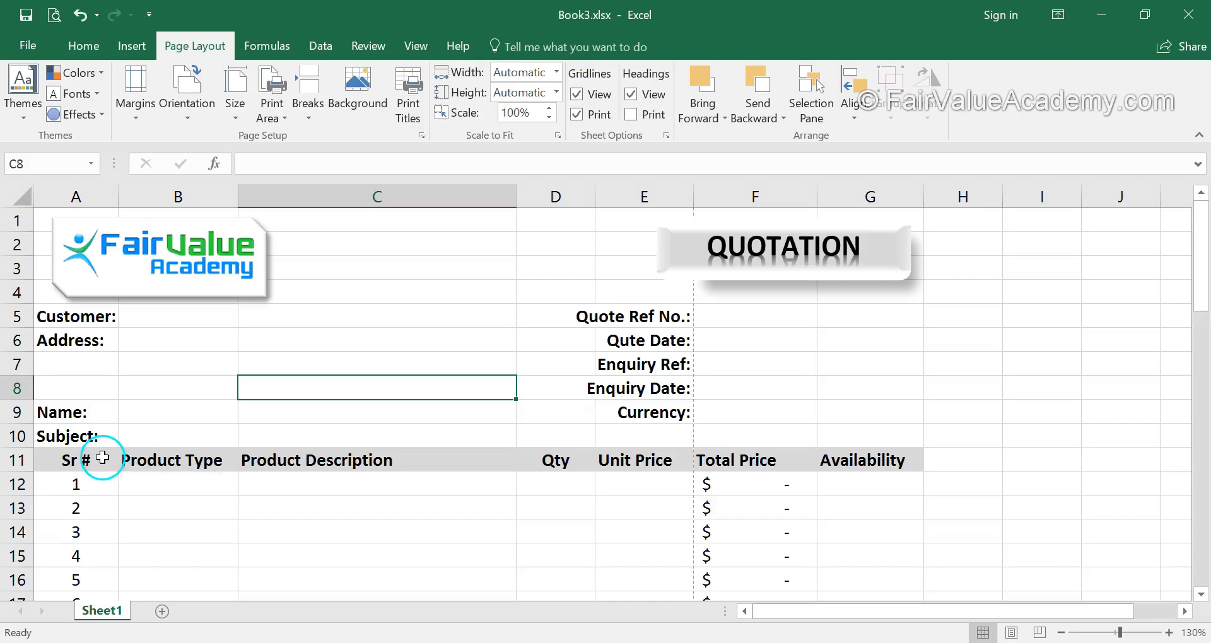
scroll(103, 443, down, 1)
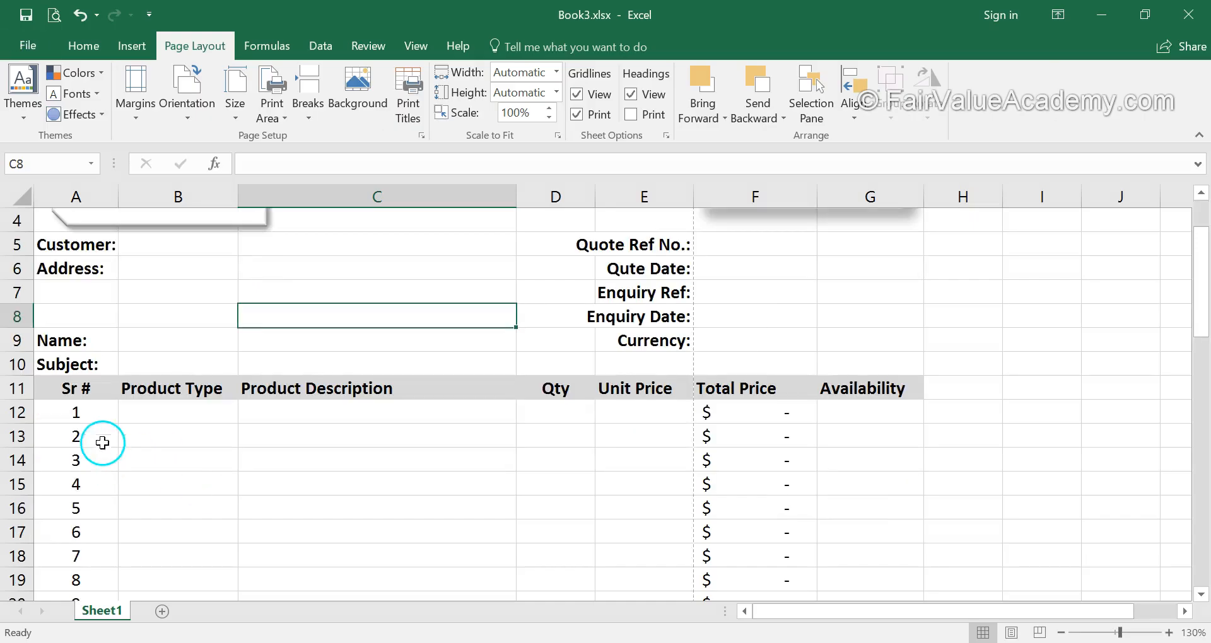
click(22, 200)
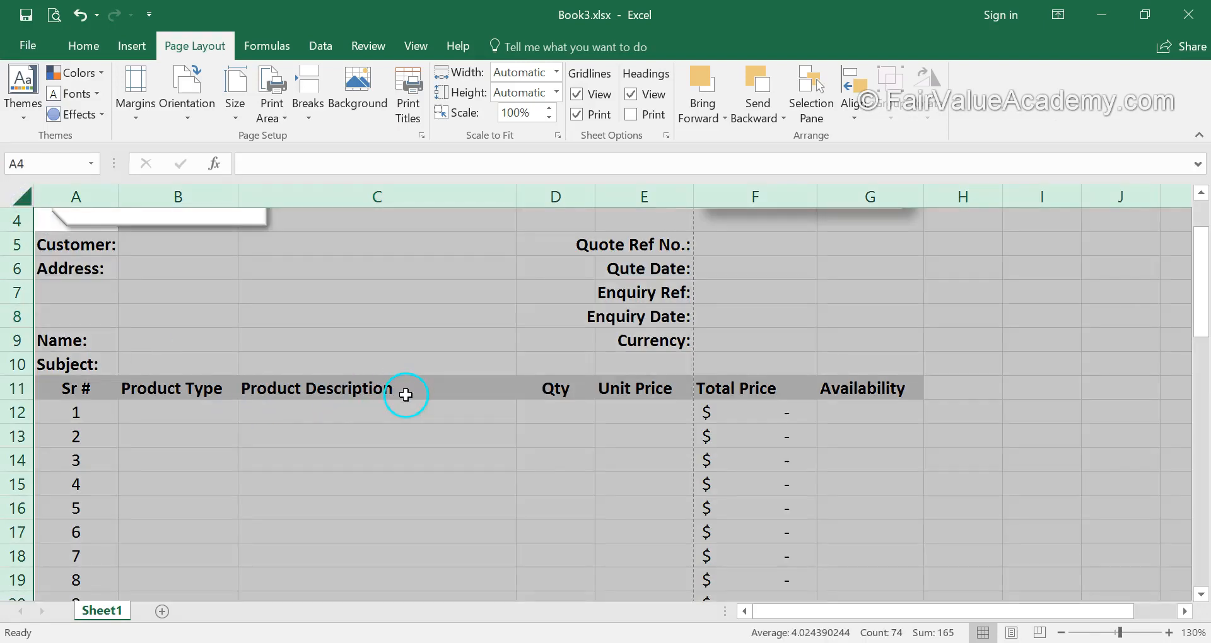
click(405, 462)
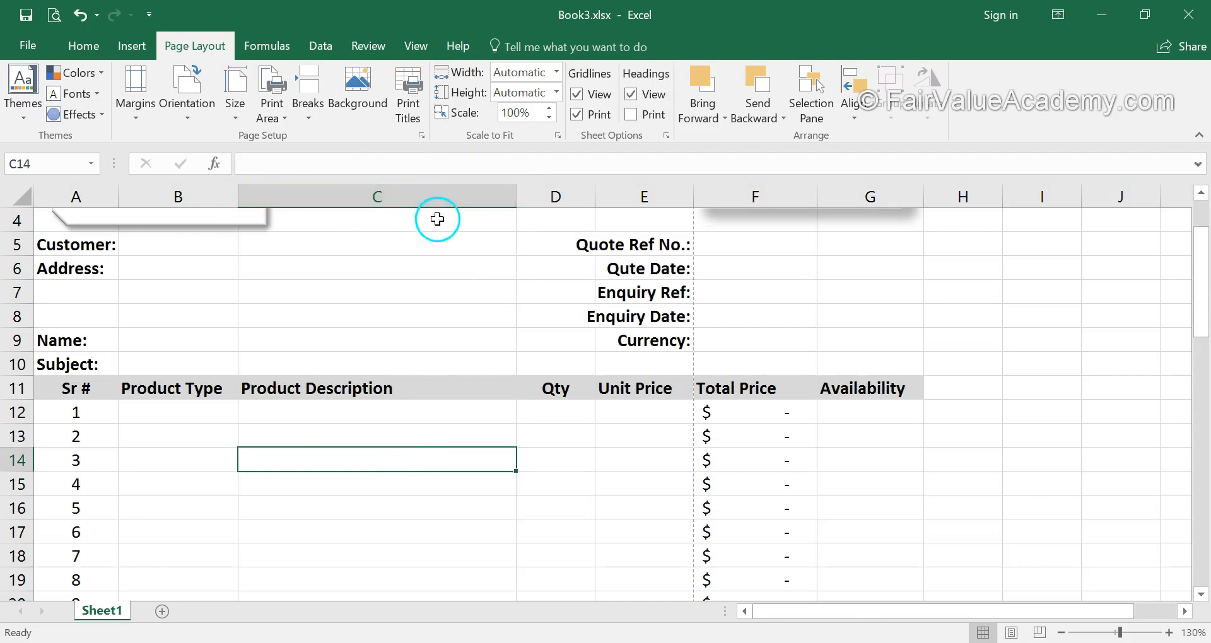
scroll(402, 471, up, 1)
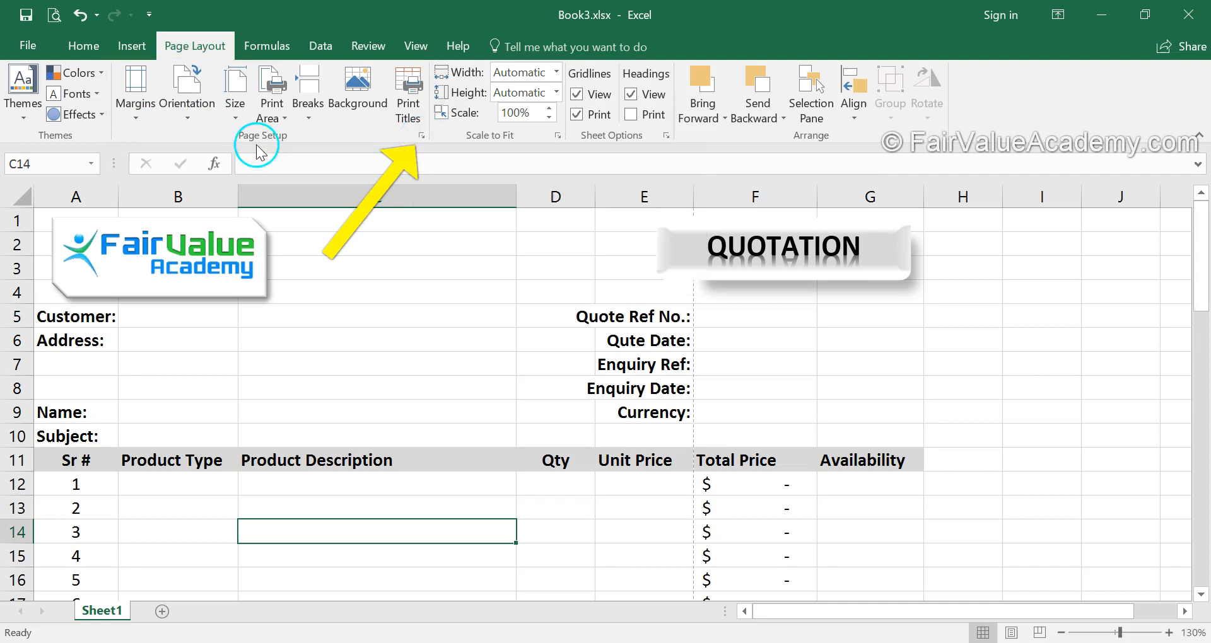
Scale the sheet to 95% of normal size for printing and check the result in the print preview.
click(421, 136)
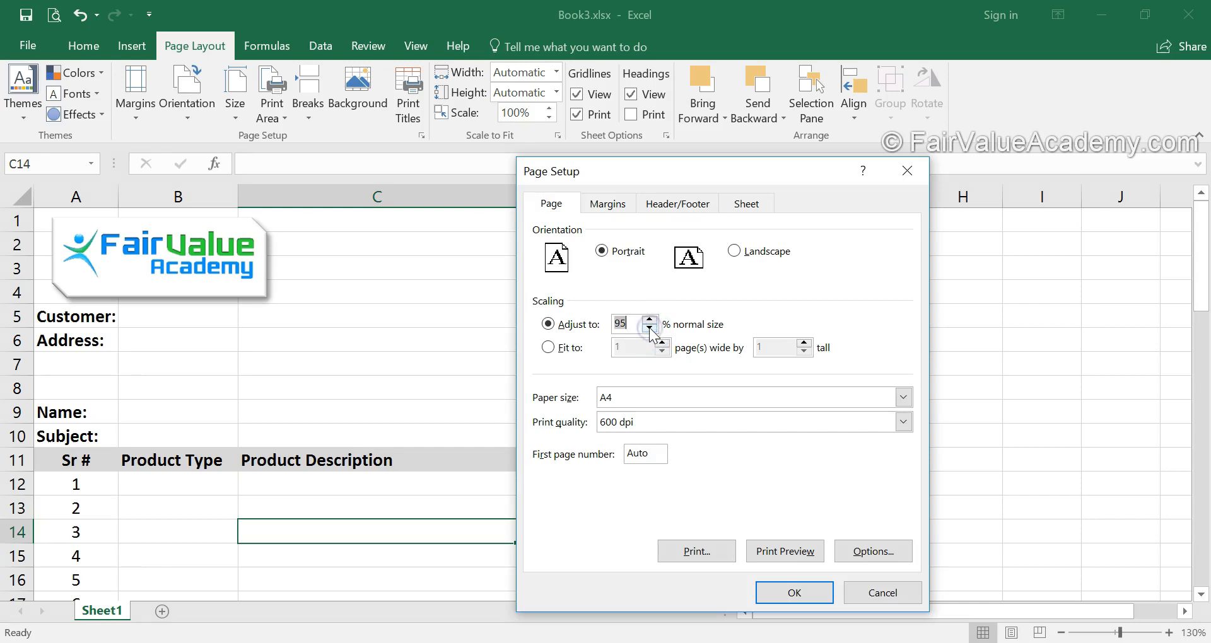
click(794, 592)
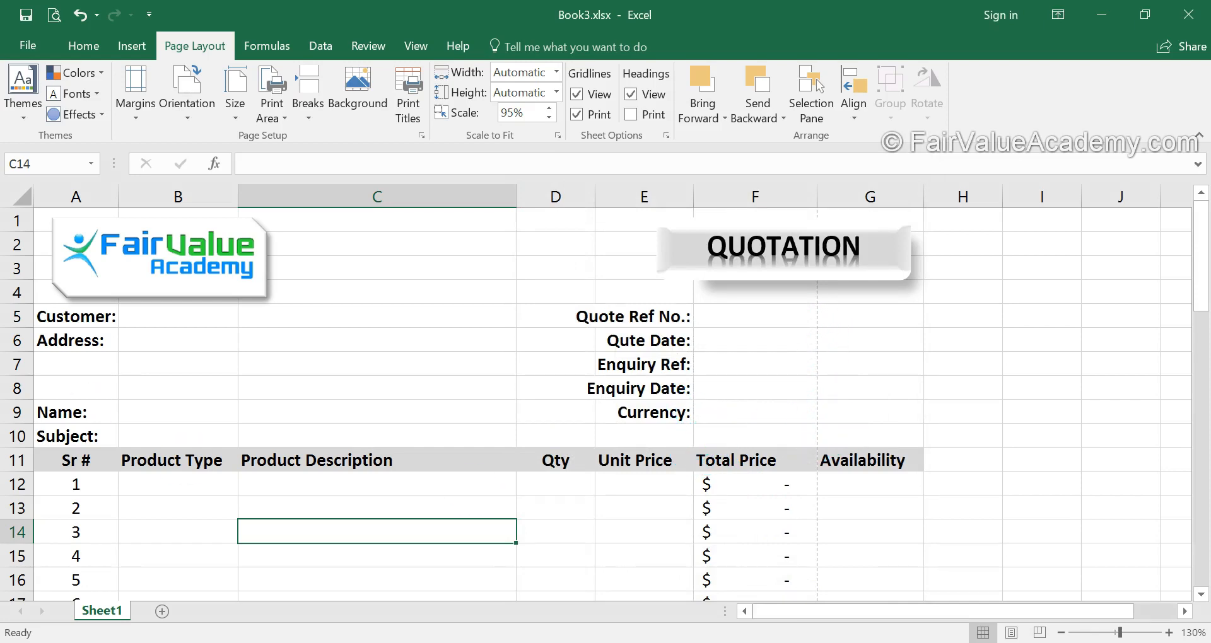
click(53, 14)
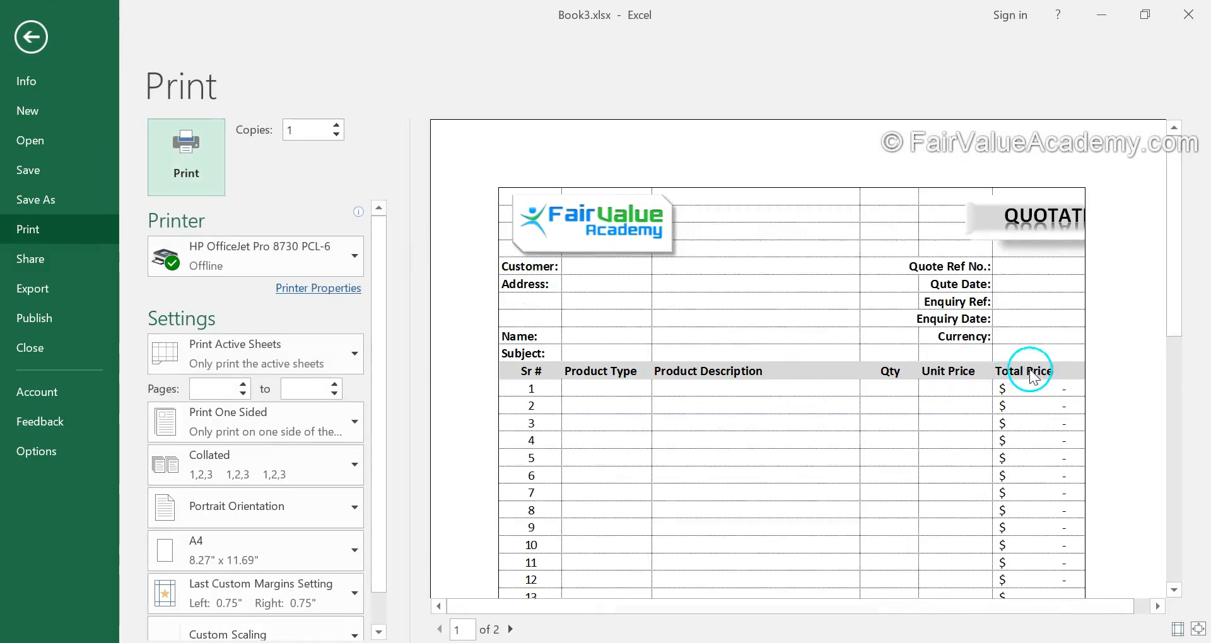
Reduce the print scaling to 90% and then 85% of normal size so the Availability column falls inside the page-break line.
click(32, 36)
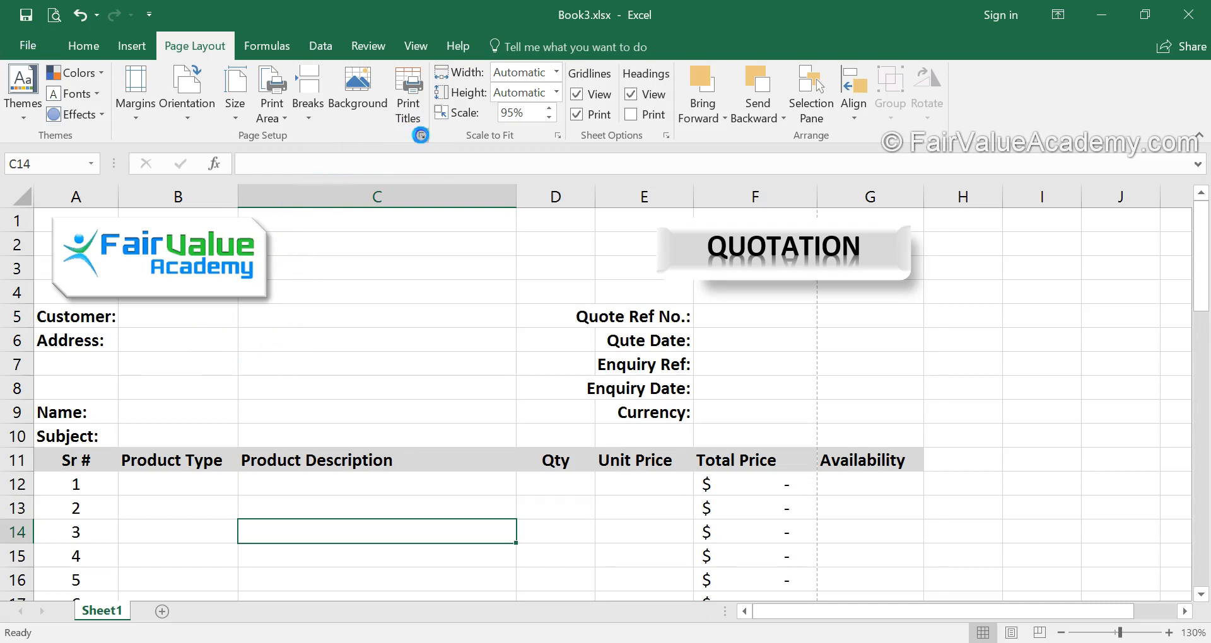
click(421, 135)
click(781, 594)
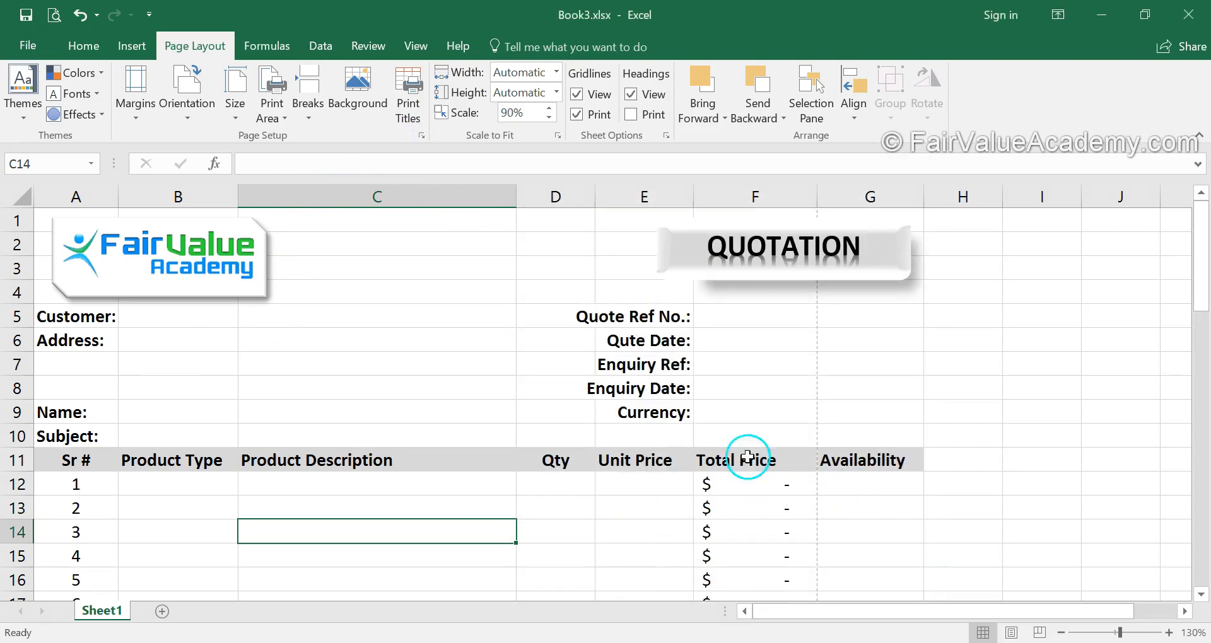
click(421, 135)
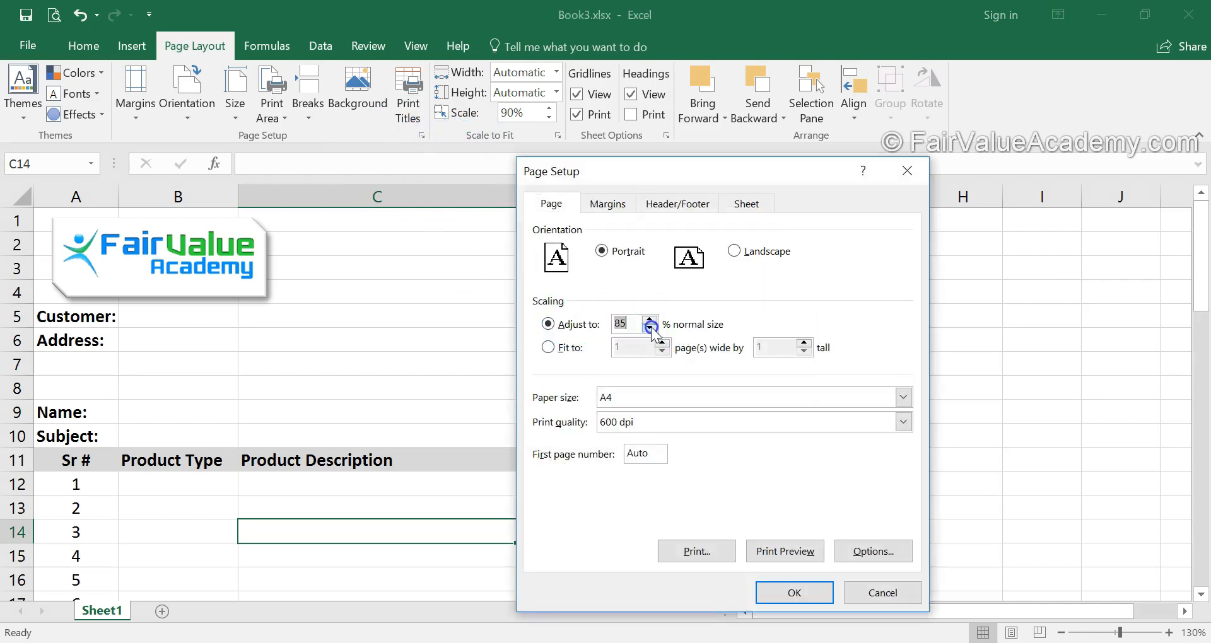
click(798, 592)
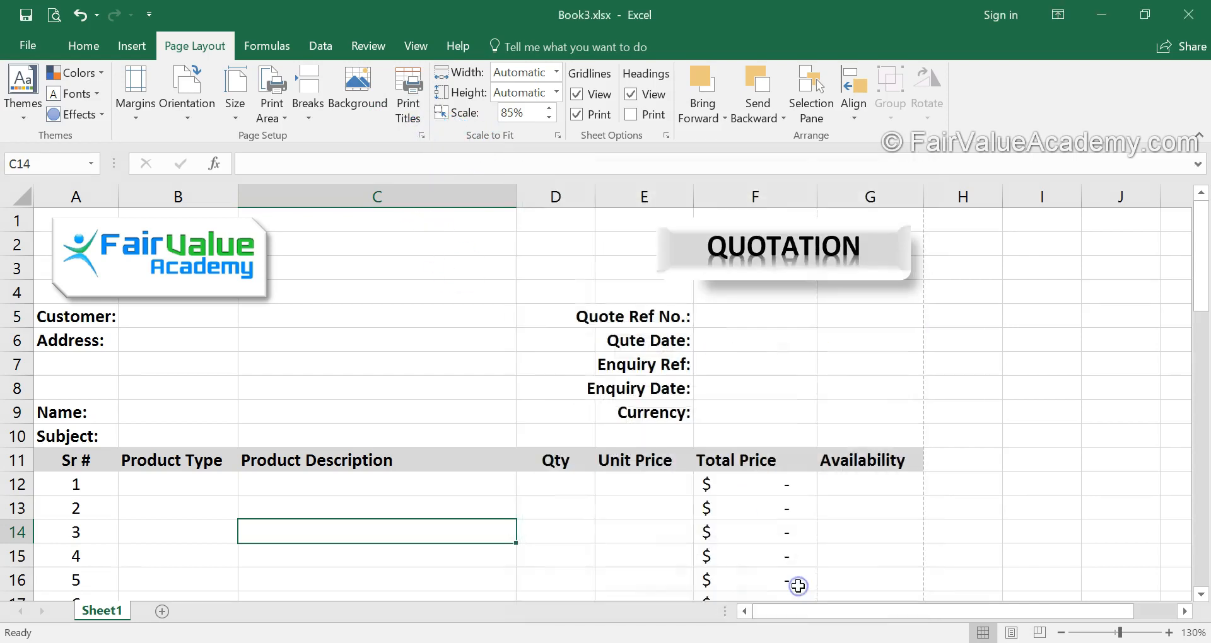
Preview the printout of the sheet at the reduced scale and check the columns across the first page.
click(861, 554)
key(ctrl+p)
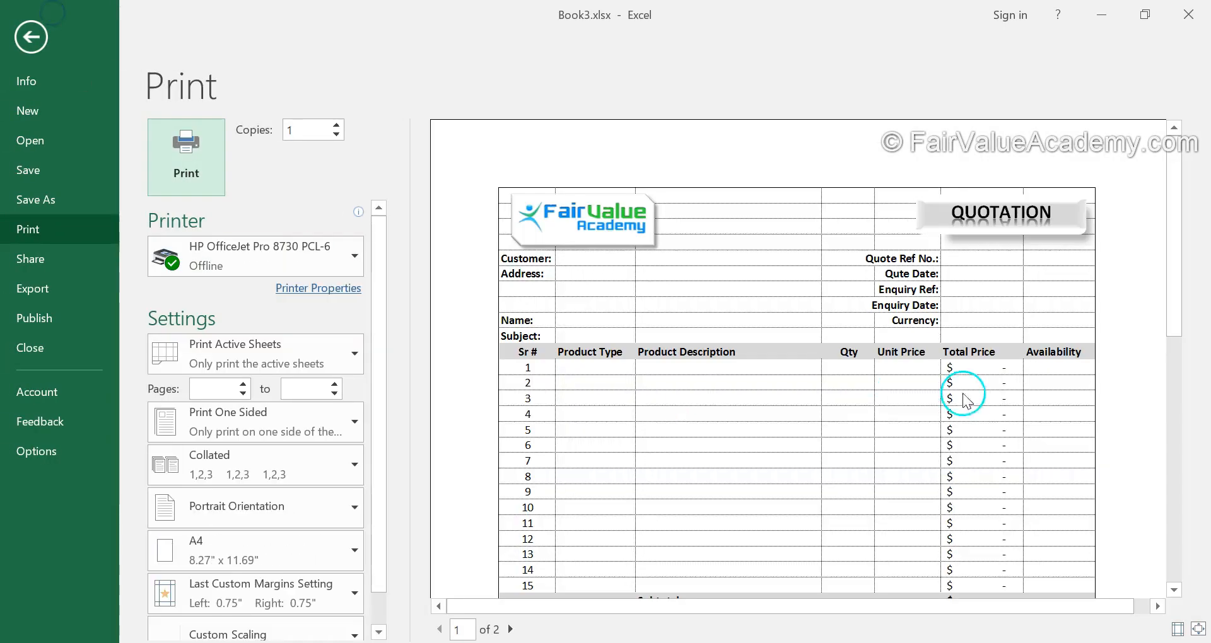
scroll(931, 399, down, 8)
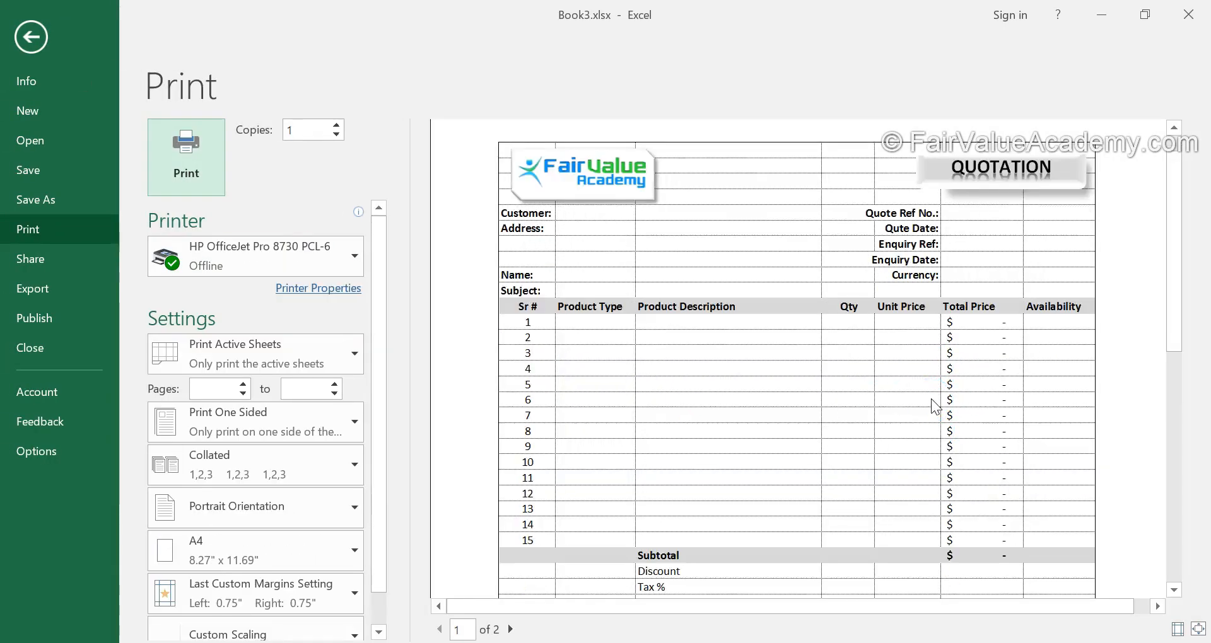
scroll(935, 406, up, 8)
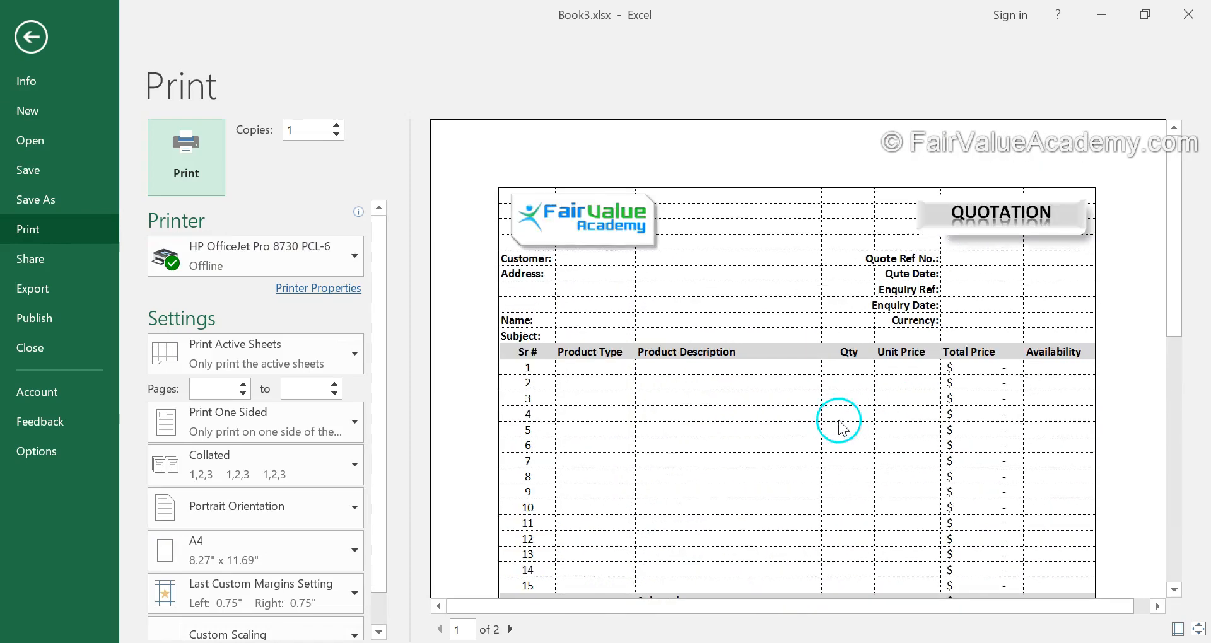
click(30, 37)
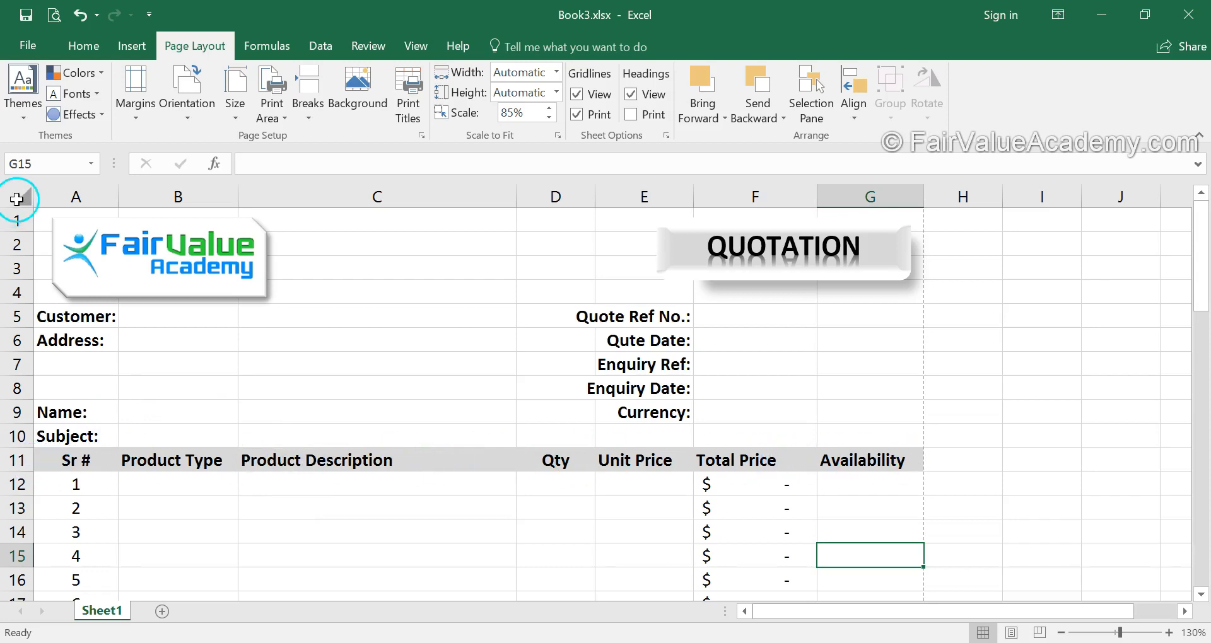
Try to undo the recent changes, and set the sheet's print scaling to 100% of normal size.
click(81, 15)
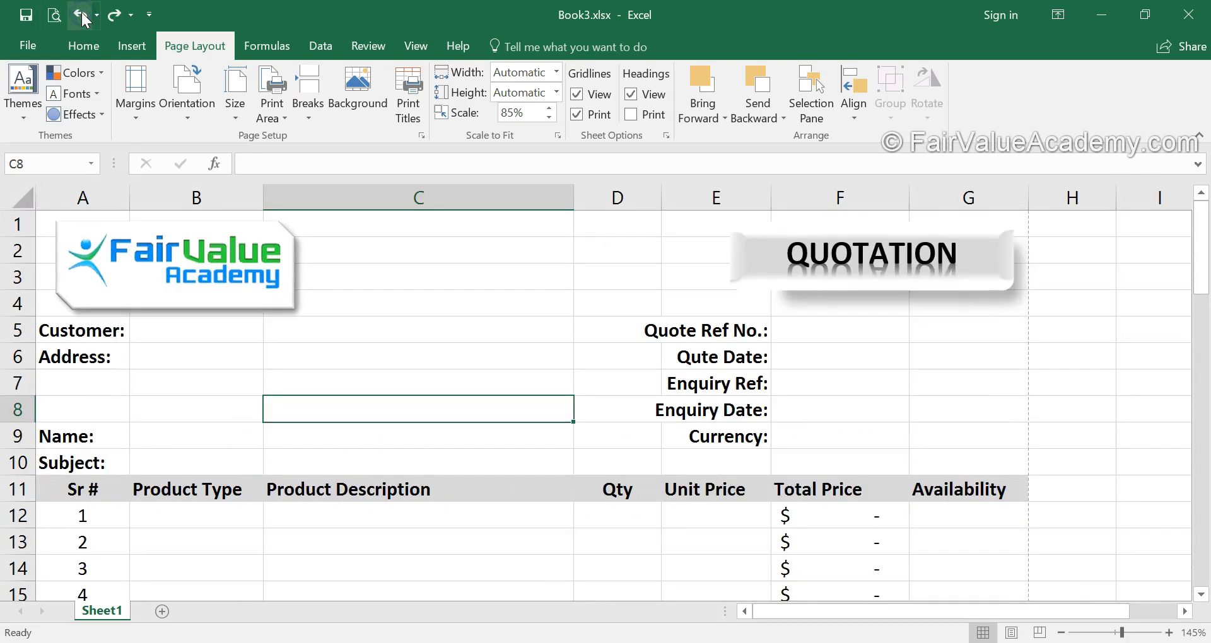
click(81, 15)
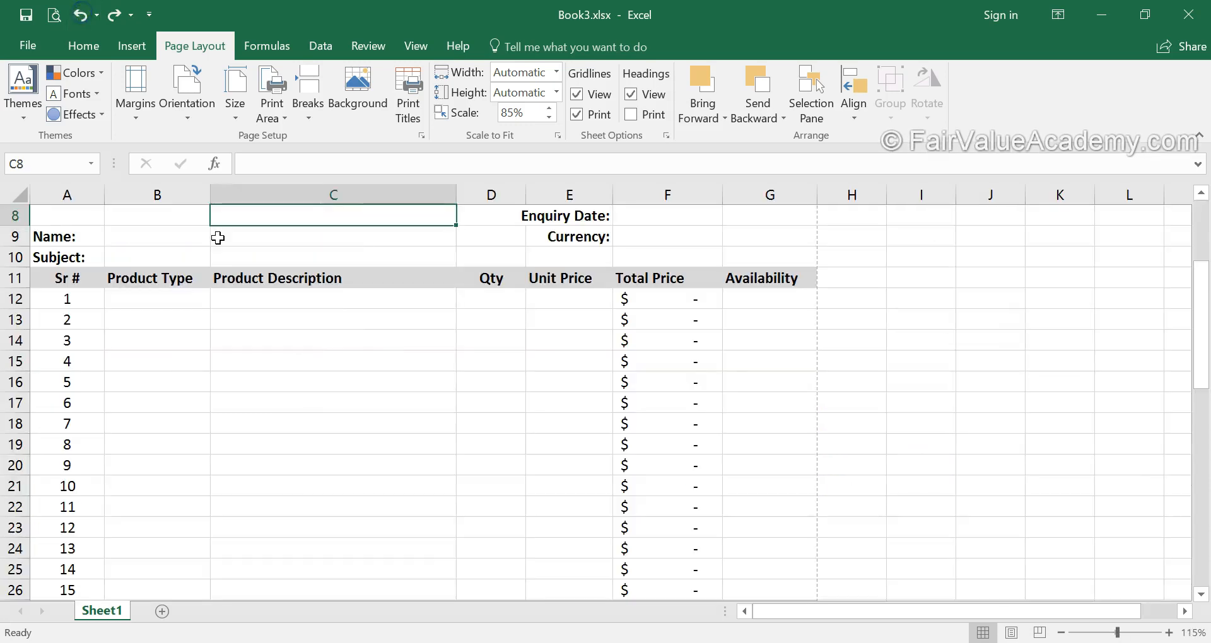
scroll(219, 238, up, 3)
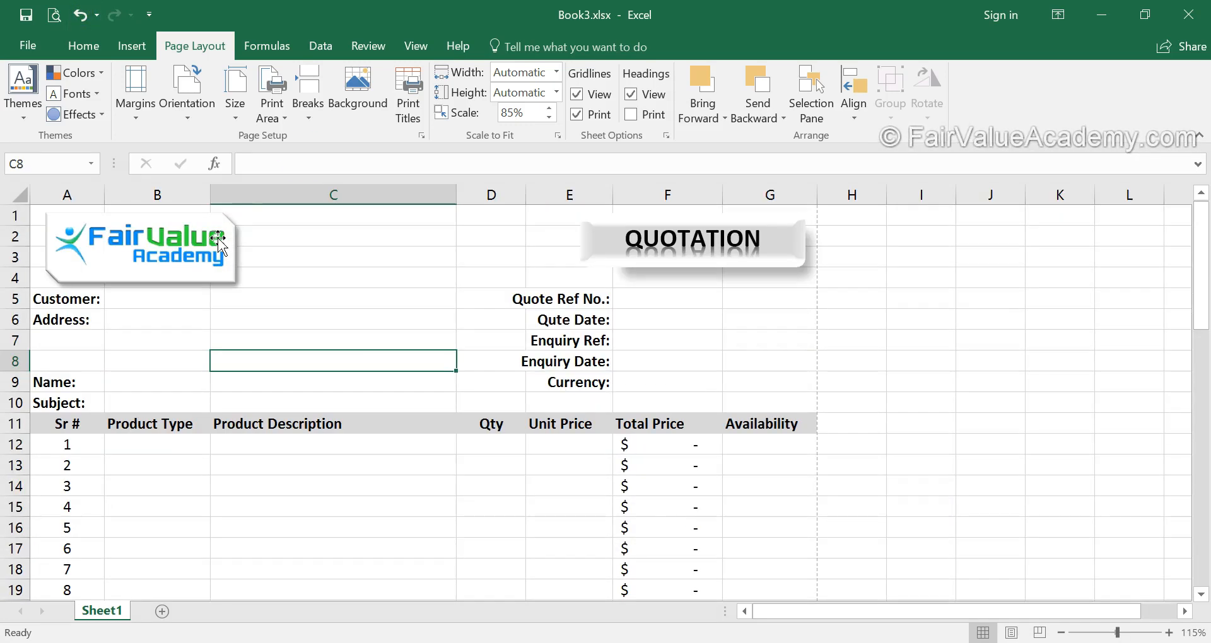
click(421, 135)
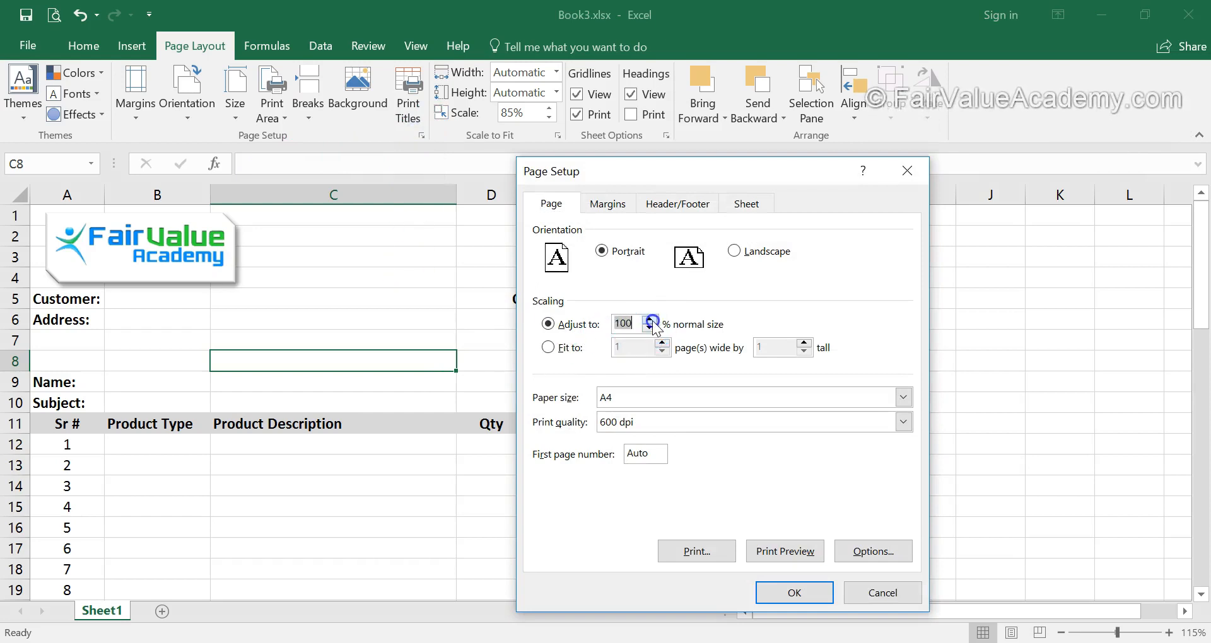
click(786, 590)
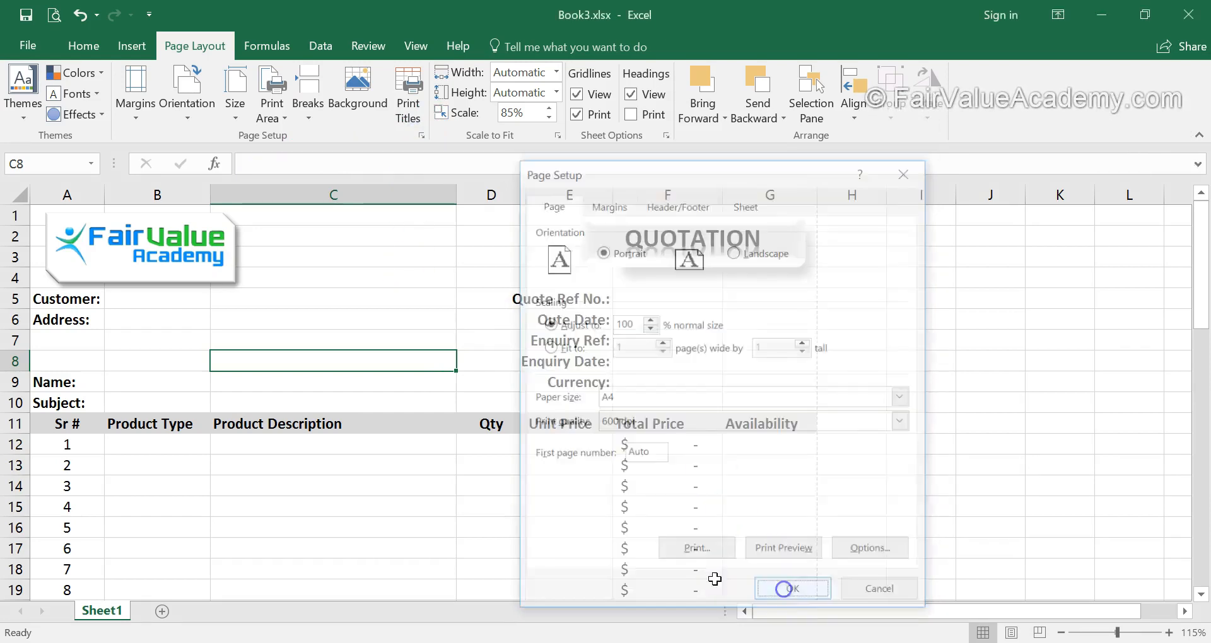
click(708, 488)
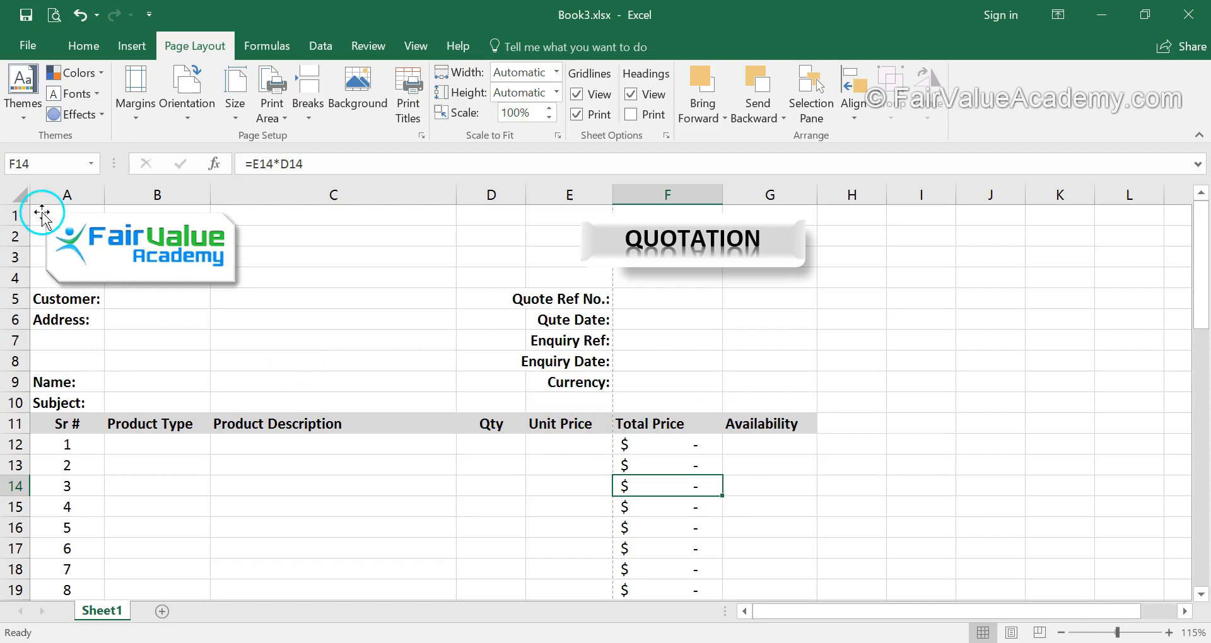
Select the whole worksheet and reduce its font size to 10.
click(18, 196)
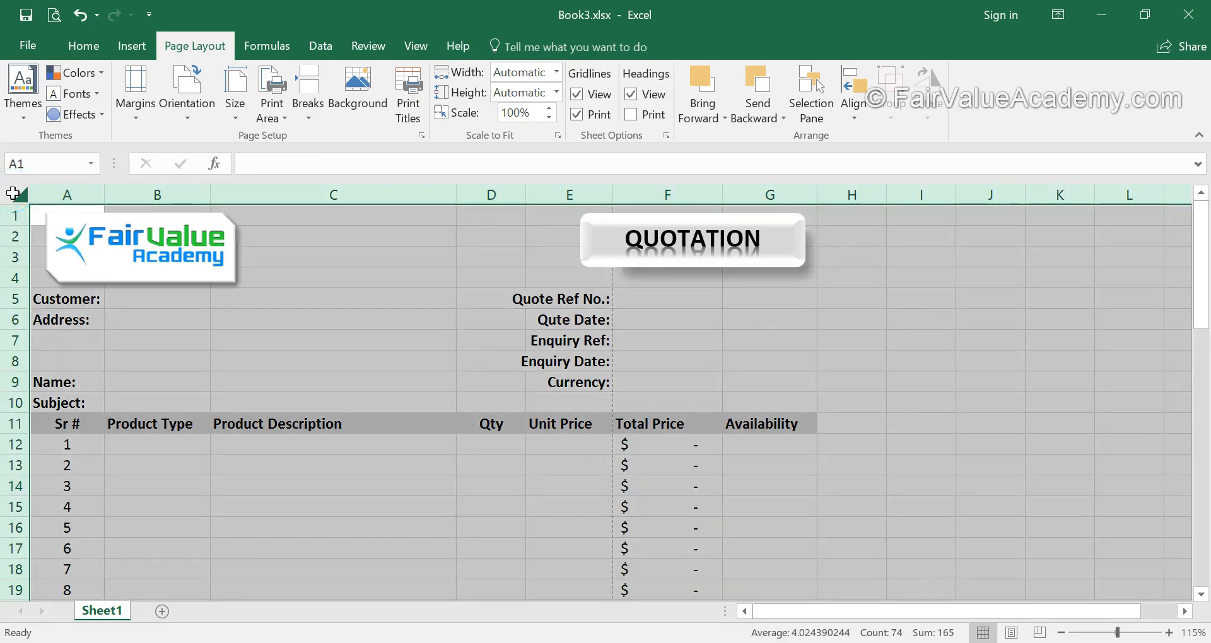
click(67, 194)
click(22, 199)
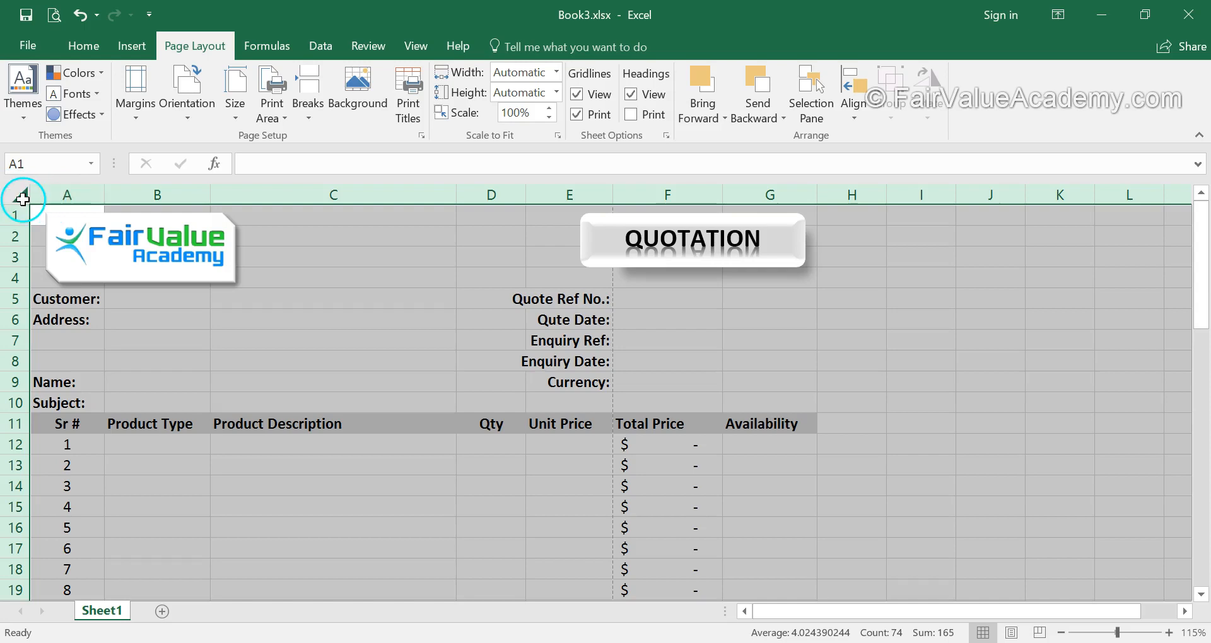
click(82, 46)
click(294, 82)
click(247, 90)
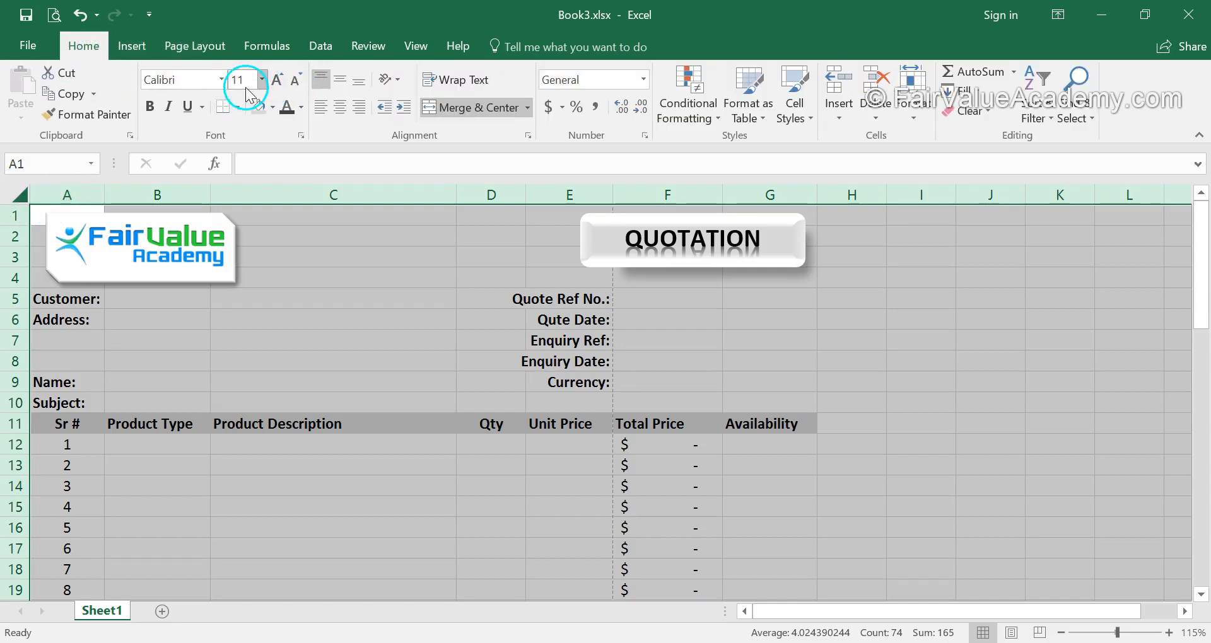
click(295, 82)
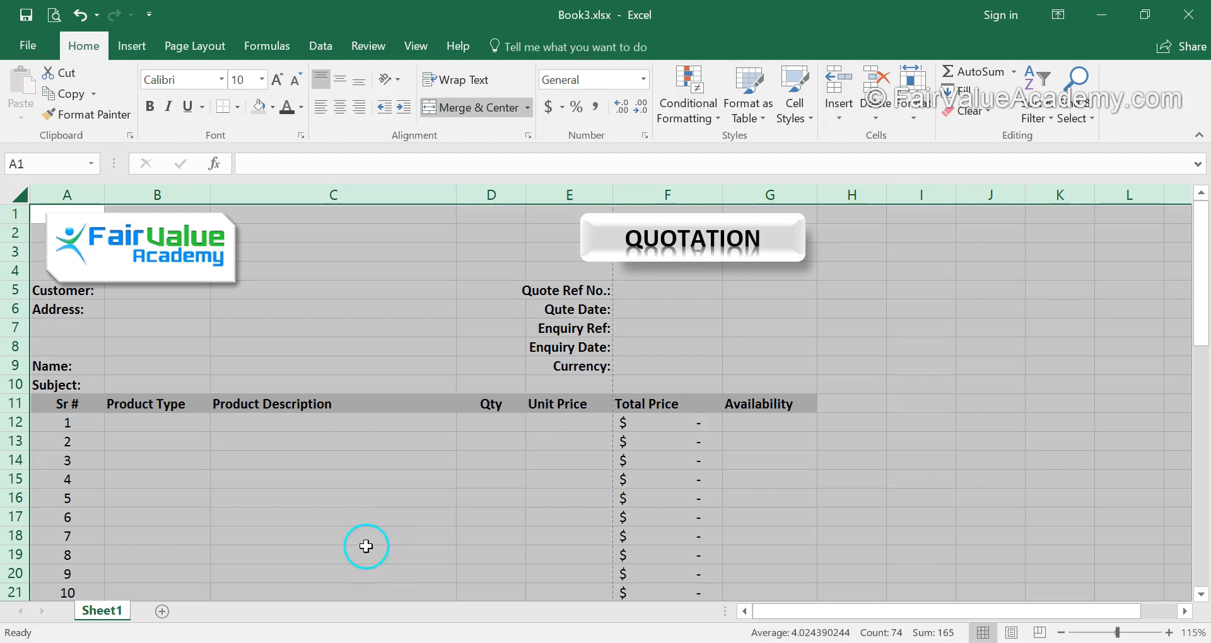
Change the Product Description header's font to Arial and compare it with the neighbouring Product Type header.
click(251, 397)
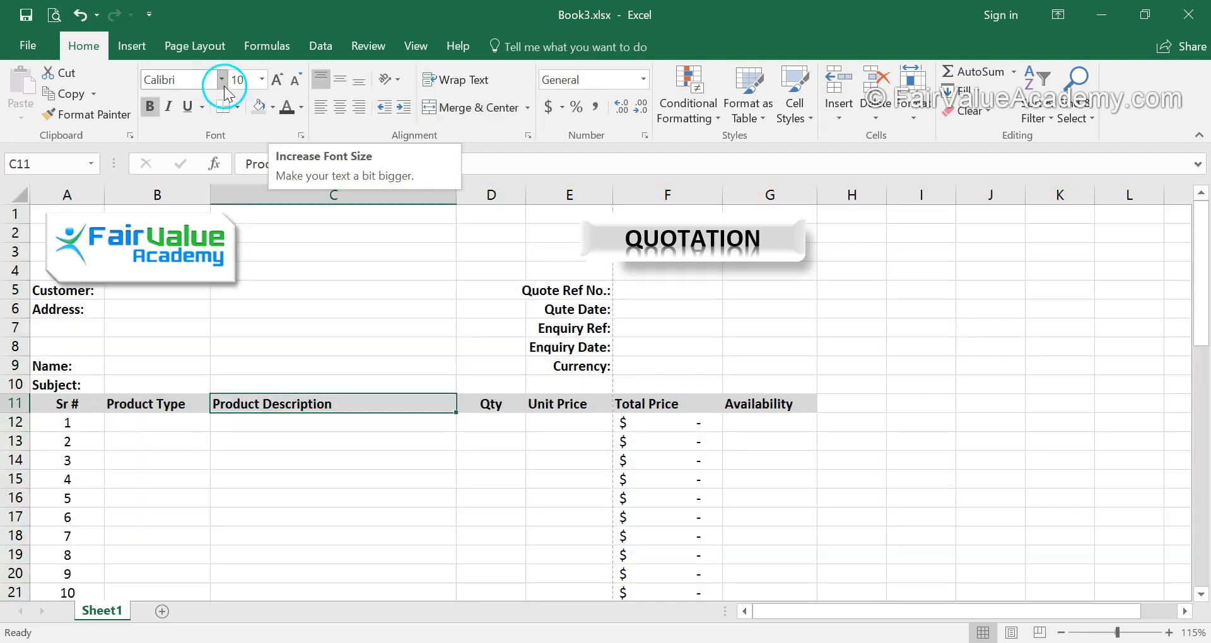
click(221, 80)
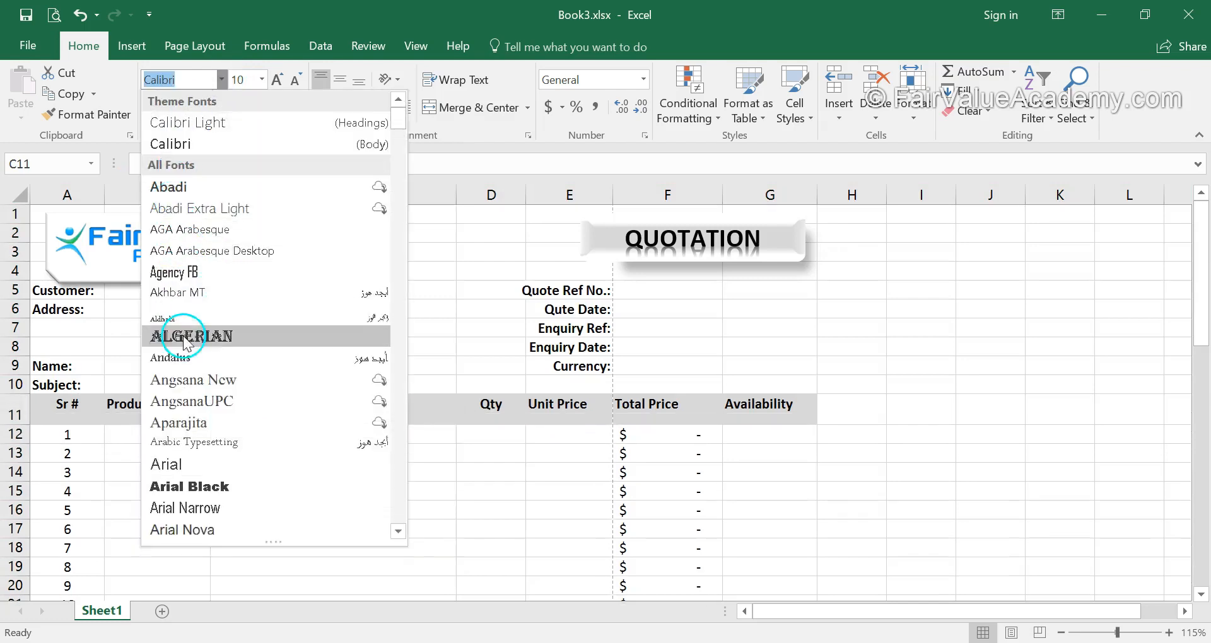
click(179, 465)
click(255, 468)
click(314, 405)
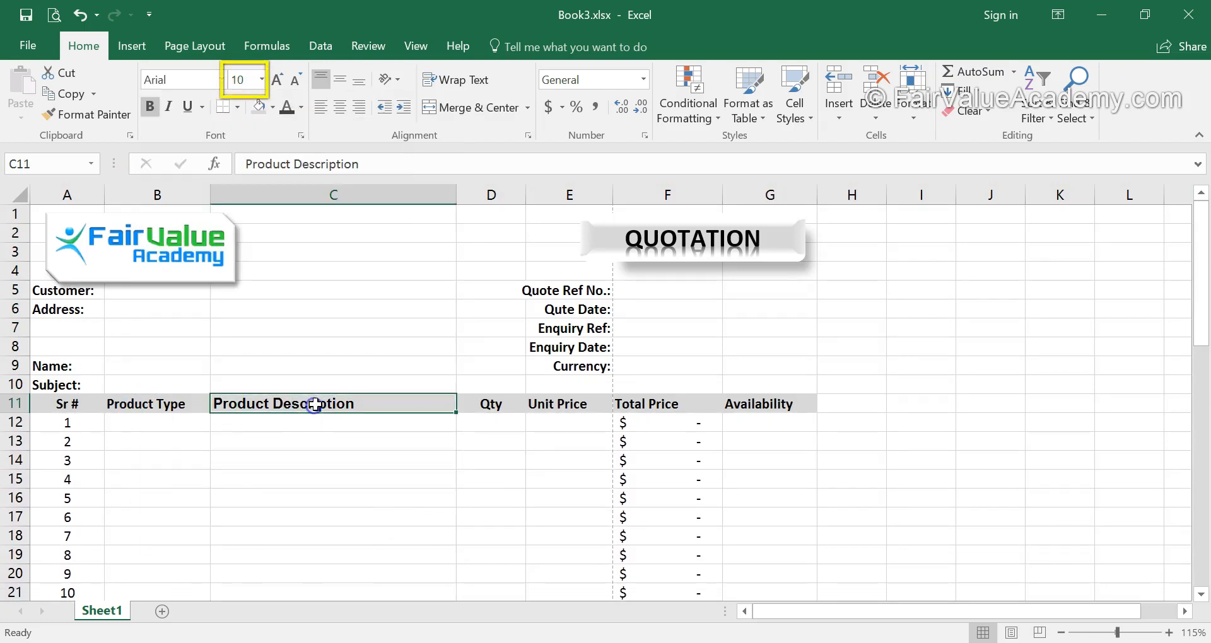
click(123, 402)
click(262, 403)
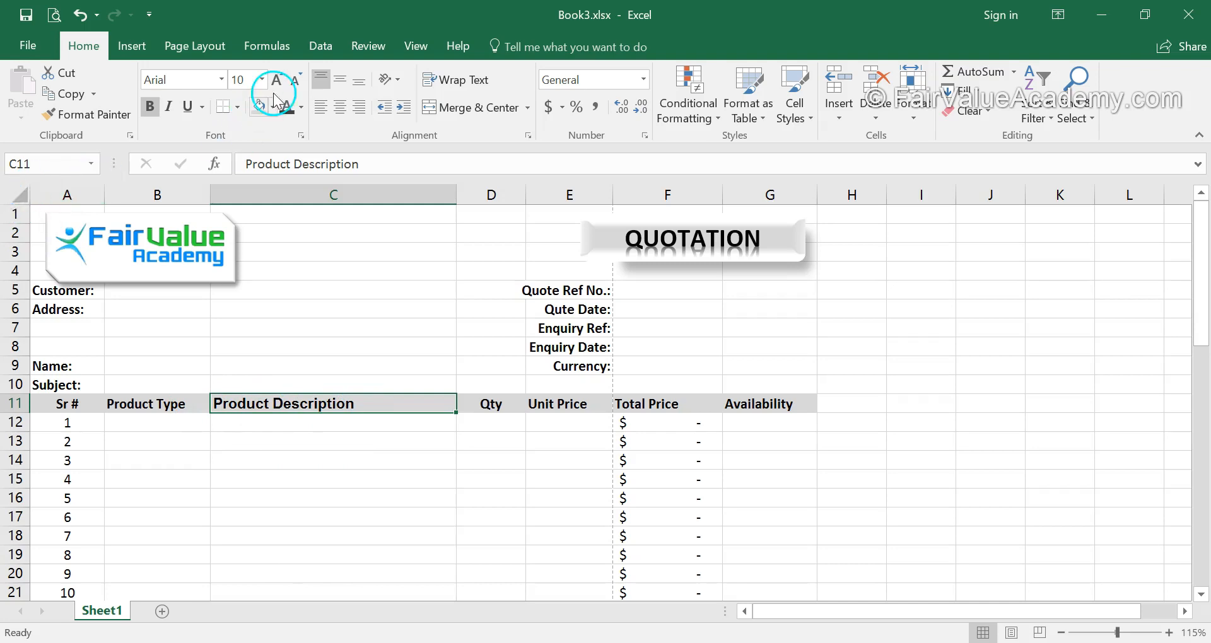
Set the Product Description header's font back to Calibri.
click(222, 79)
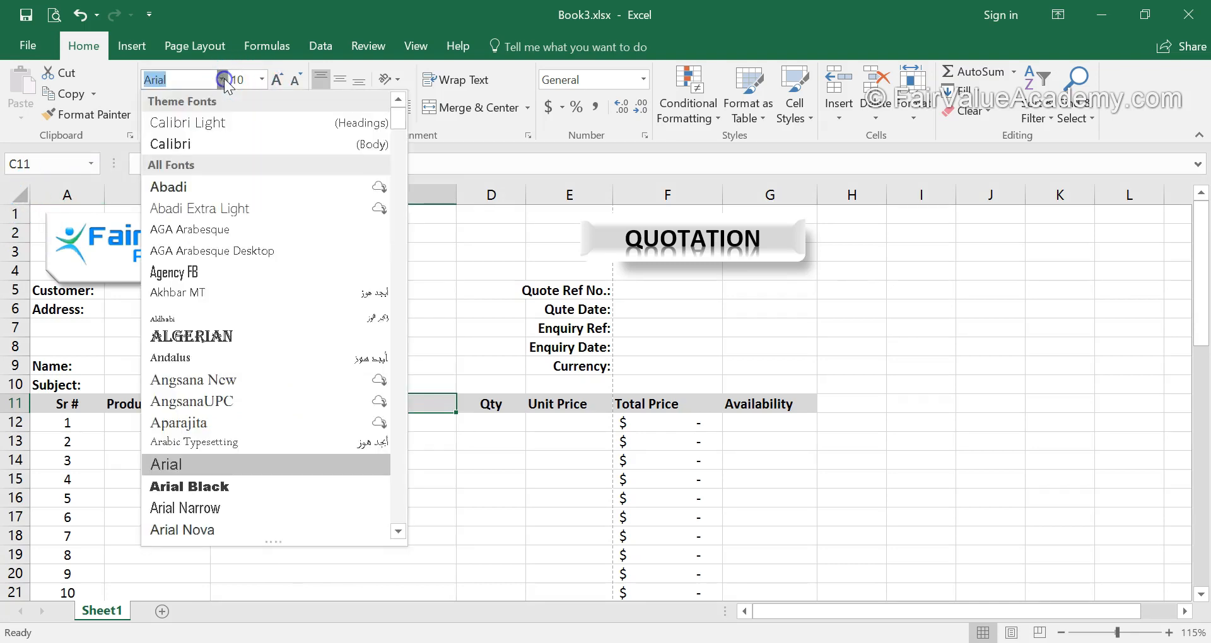
click(193, 143)
click(344, 486)
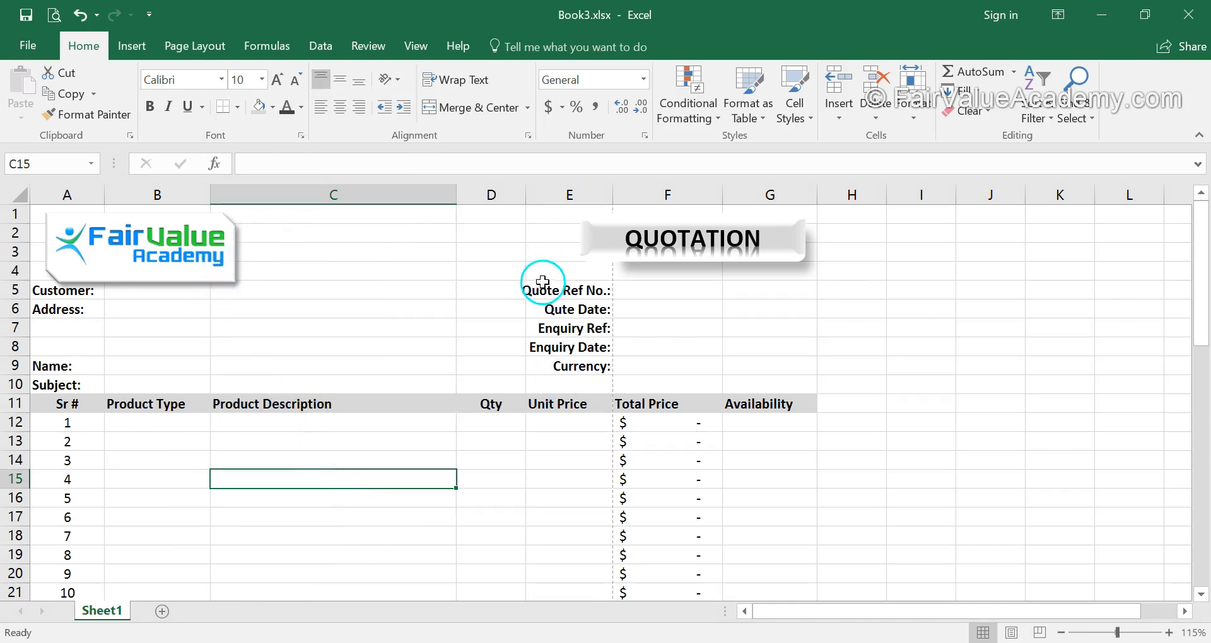
Narrow the Qty, Unit Price, Total Price and Availability columns to bring them closer to their contents.
drag(525, 195, 497, 198)
drag(585, 198, 575, 203)
drag(688, 197, 674, 193)
drag(769, 196, 760, 196)
Narrow the Product Type and Product Description columns and trim Total Price further so Availability fits inside the page-break line.
drag(456, 195, 446, 192)
scroll(666, 471, down, 6)
scroll(666, 471, up, 6)
drag(211, 195, 206, 195)
drag(442, 194, 428, 193)
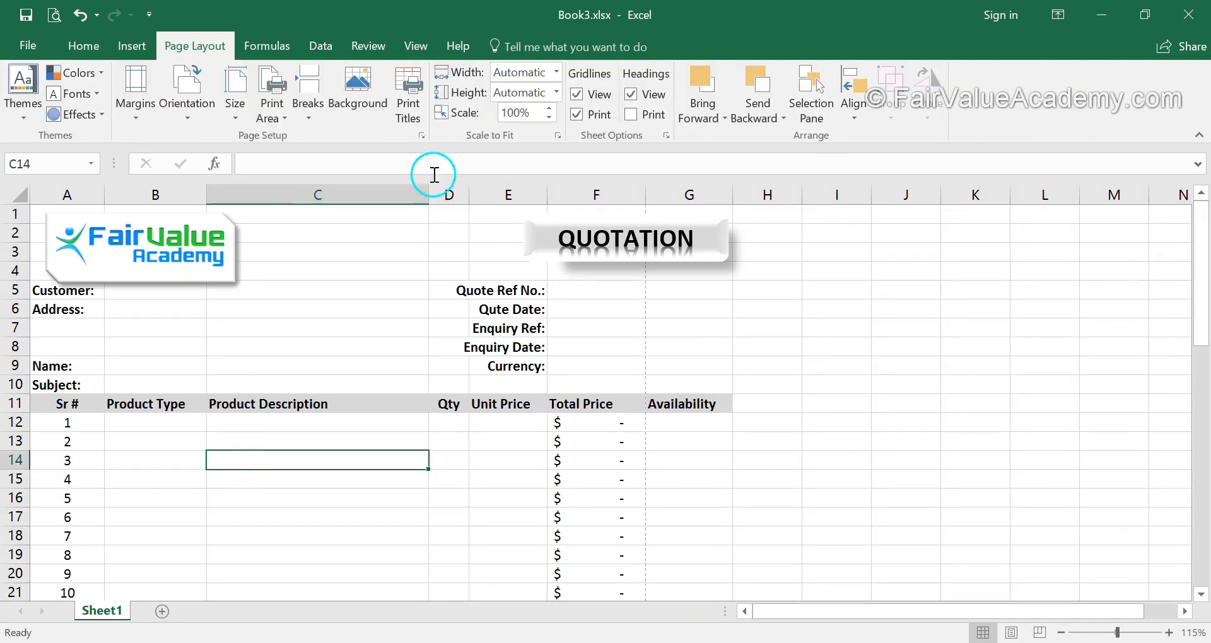
drag(429, 195, 417, 195)
drag(635, 194, 630, 195)
click(697, 479)
Preview the printout and examine both pages for content spilling onto the second page.
click(54, 15)
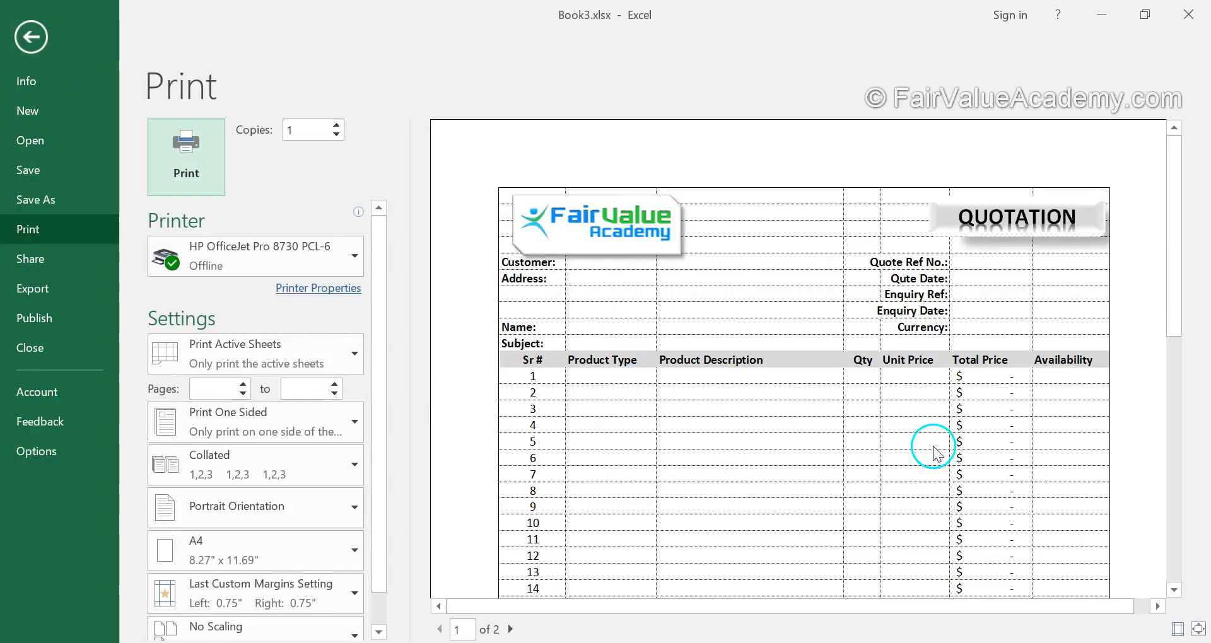
scroll(933, 445, down, 8)
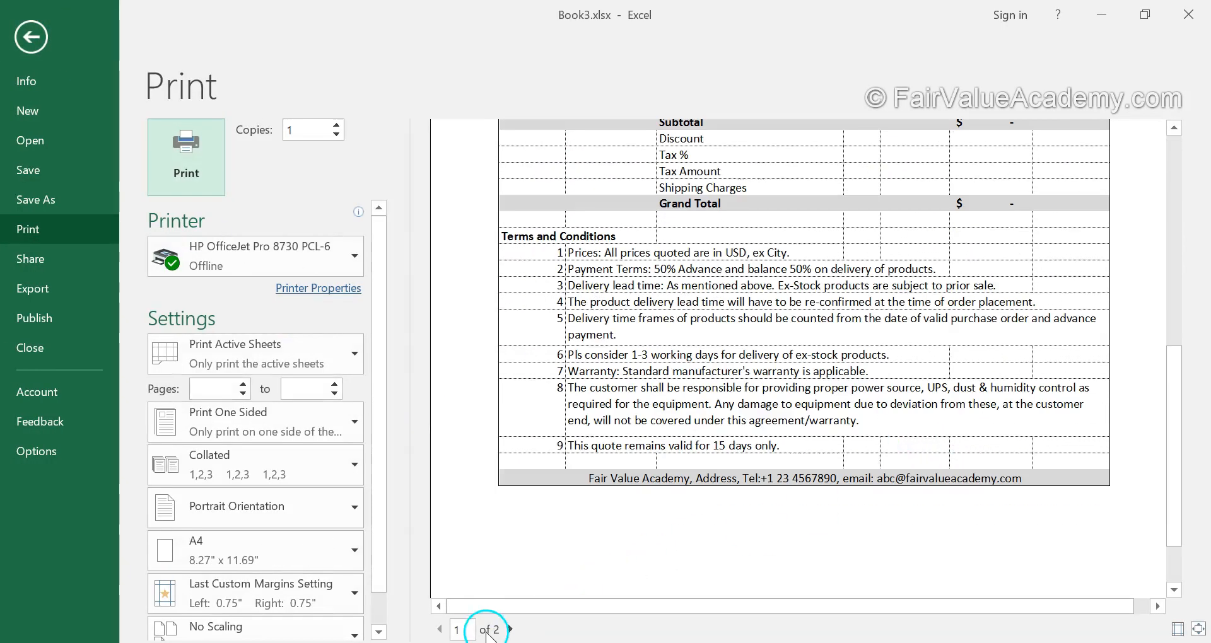
click(512, 630)
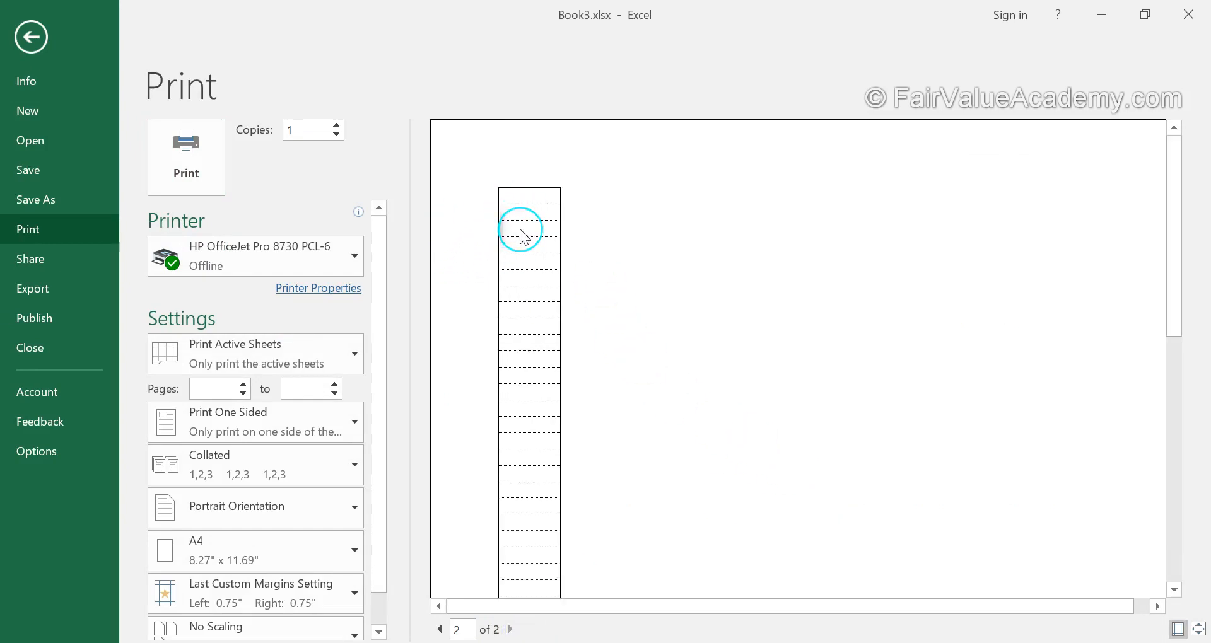
scroll(534, 288, down, 5)
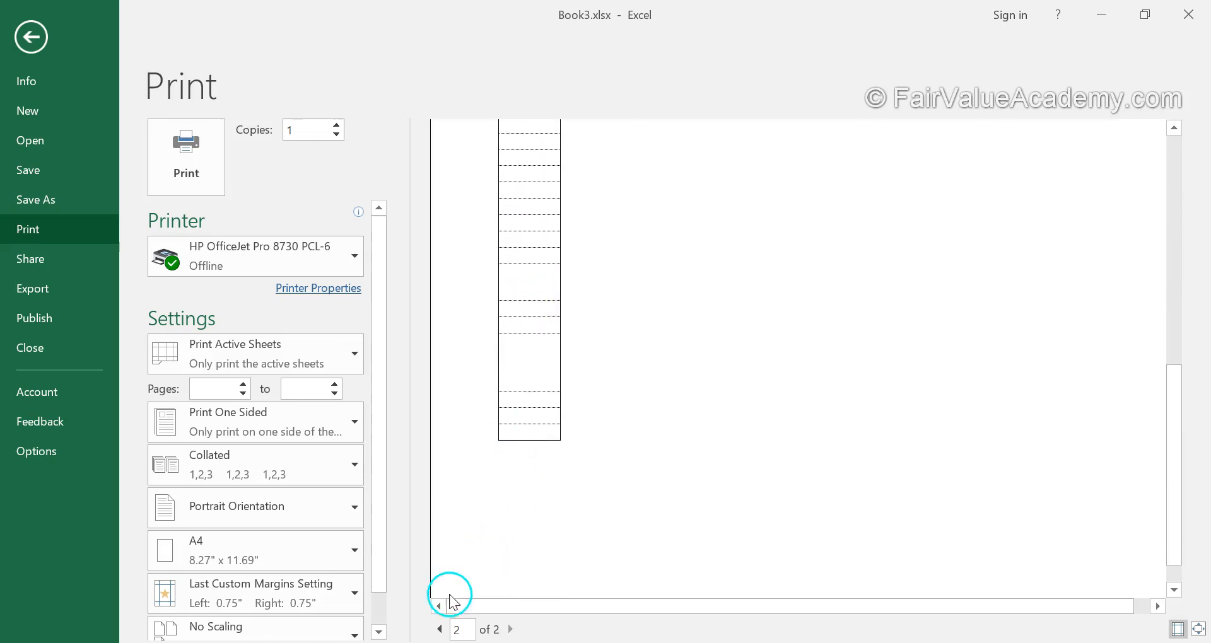
click(440, 629)
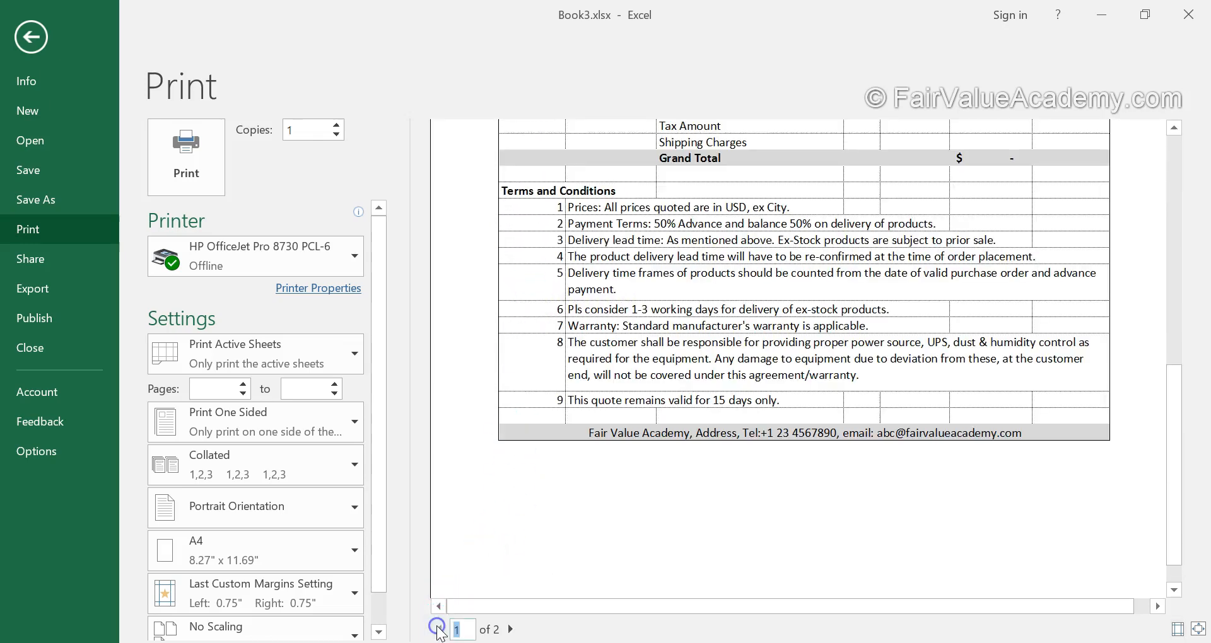
click(32, 17)
Move the QUOTATION banner slightly left so it lies fully inside the page-break line beside column G.
click(639, 244)
click(640, 292)
drag(647, 252, 622, 255)
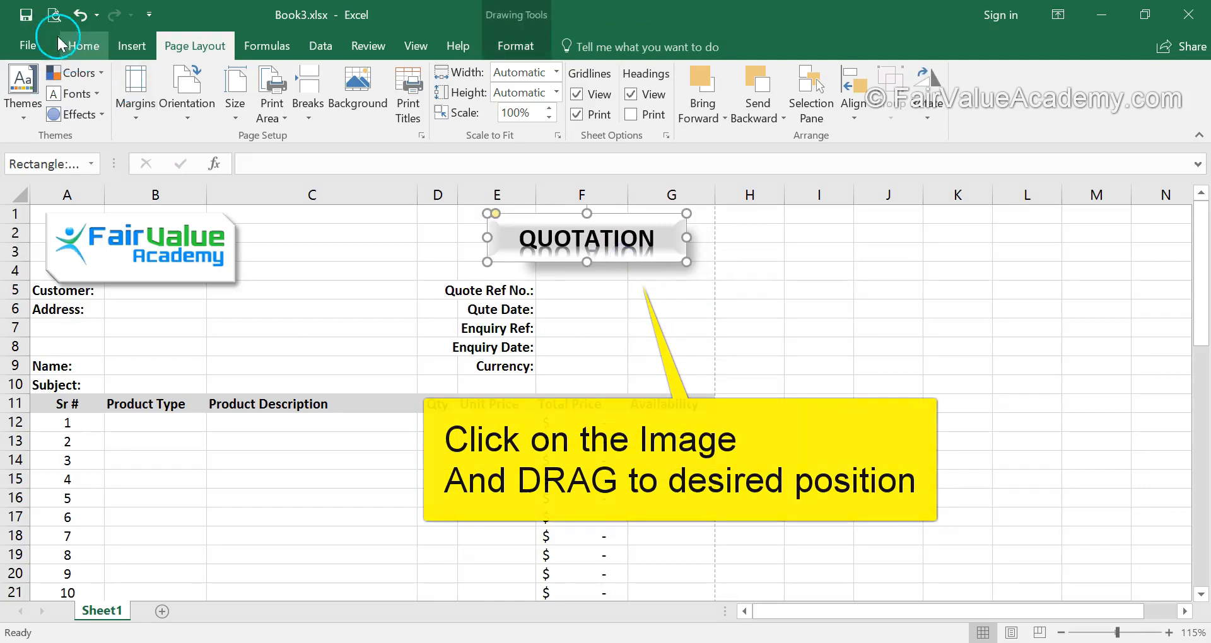
Preview the printout again, check the page from header to terms and return to the sheet.
click(54, 14)
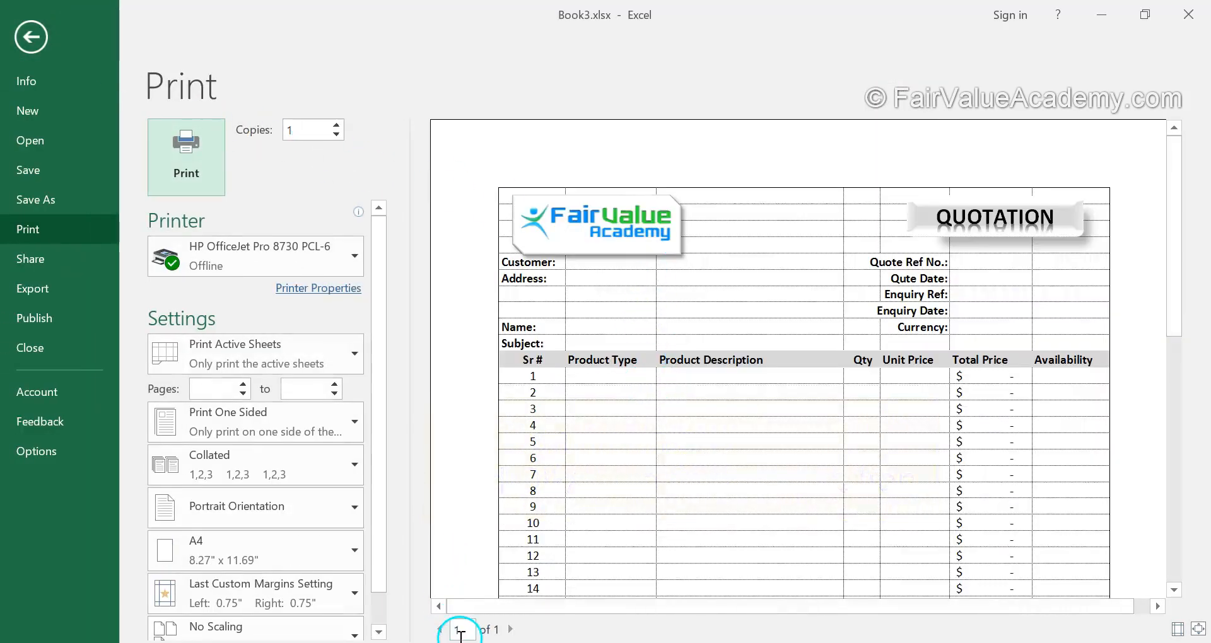
scroll(759, 341, down, 5)
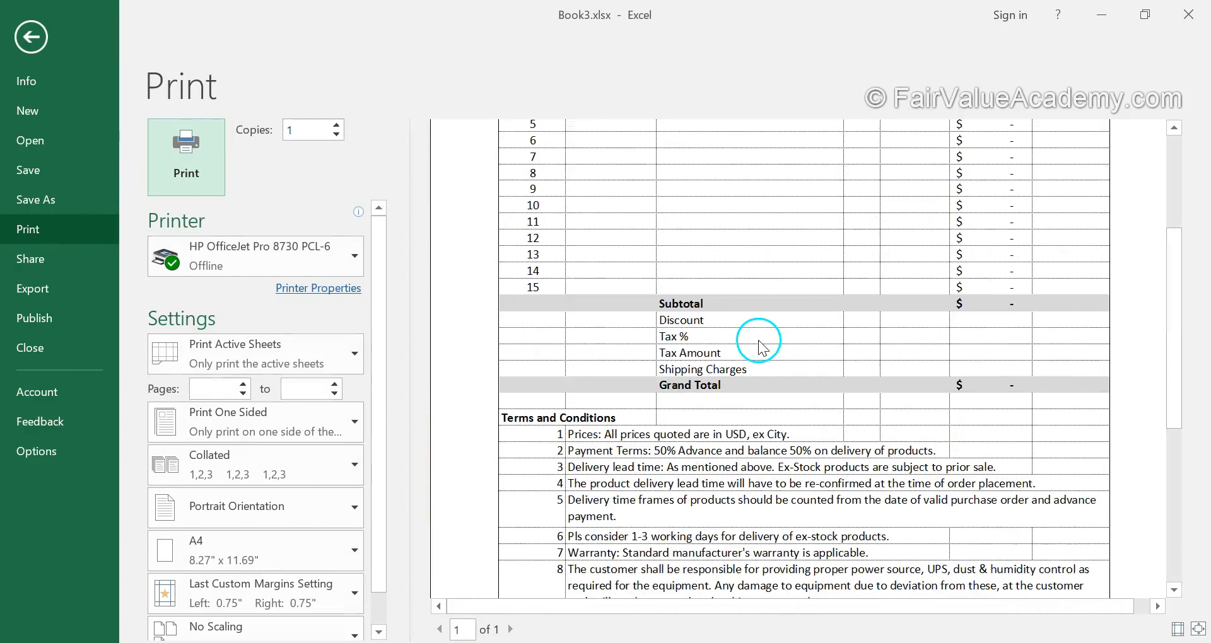
scroll(759, 339, up, 5)
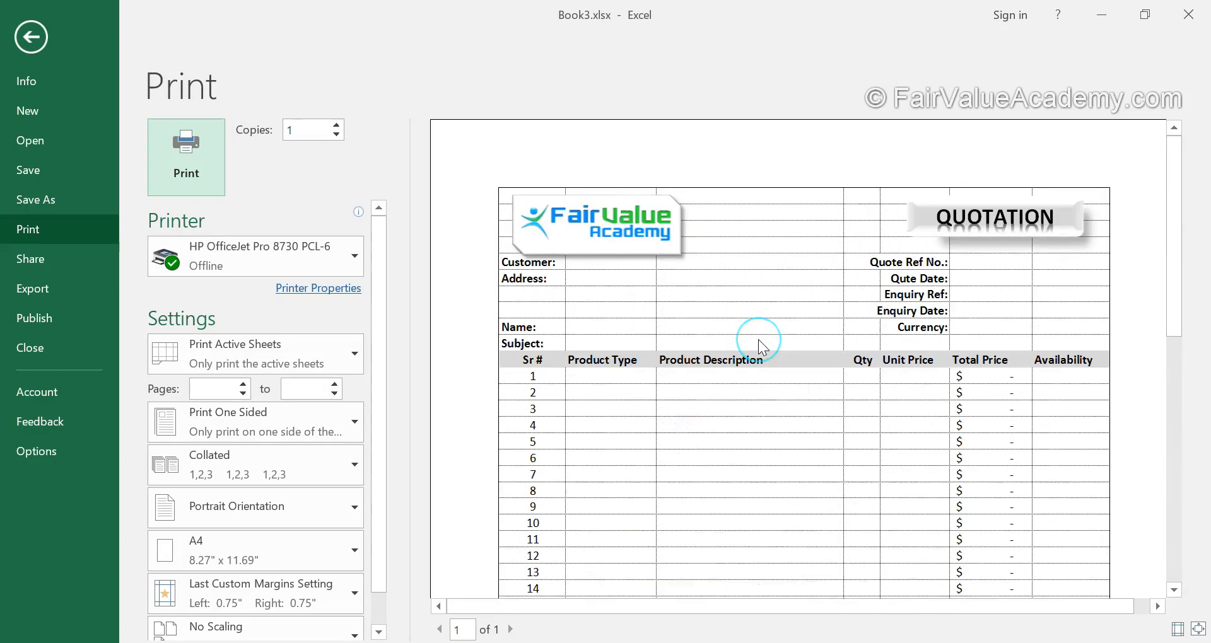
click(31, 38)
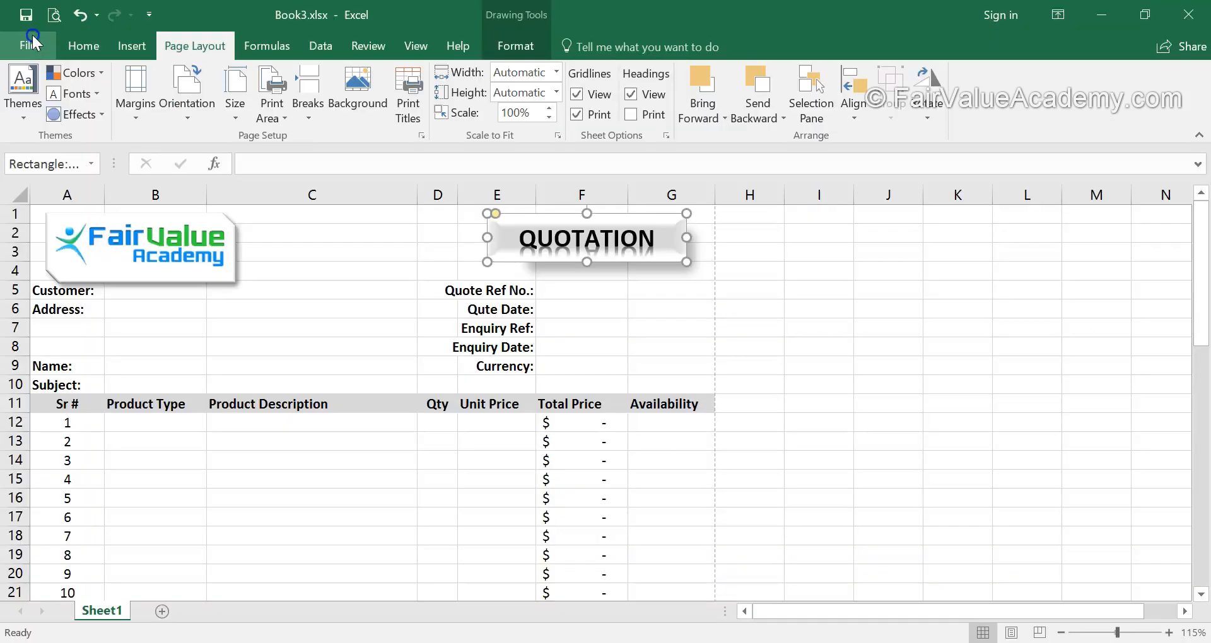
click(53, 18)
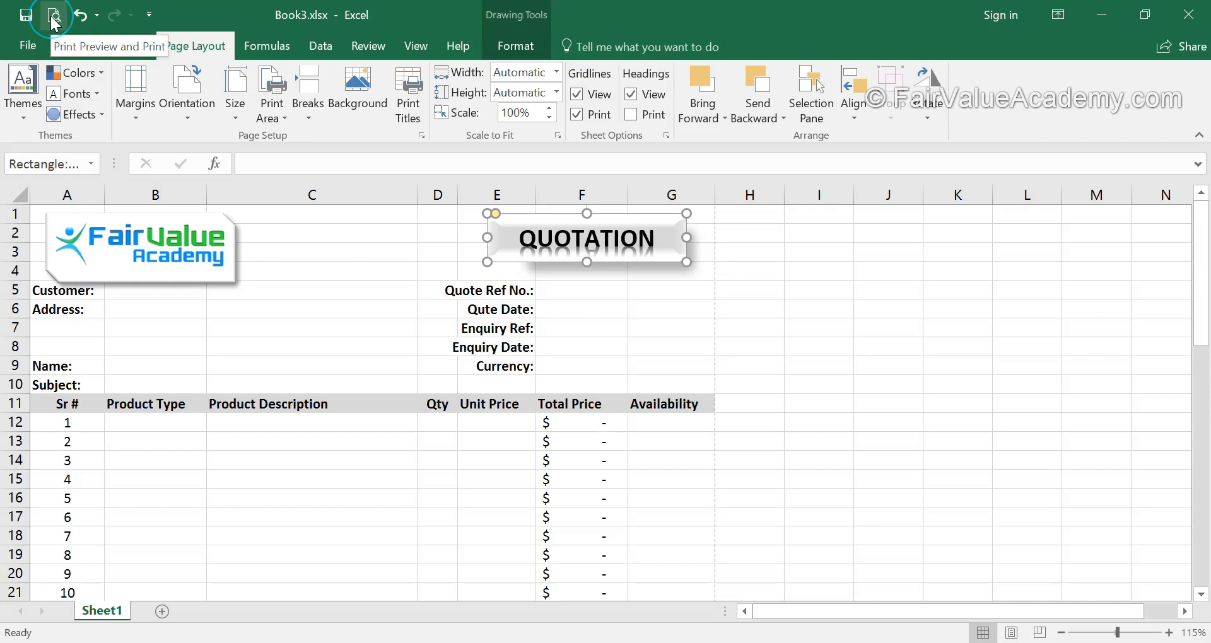